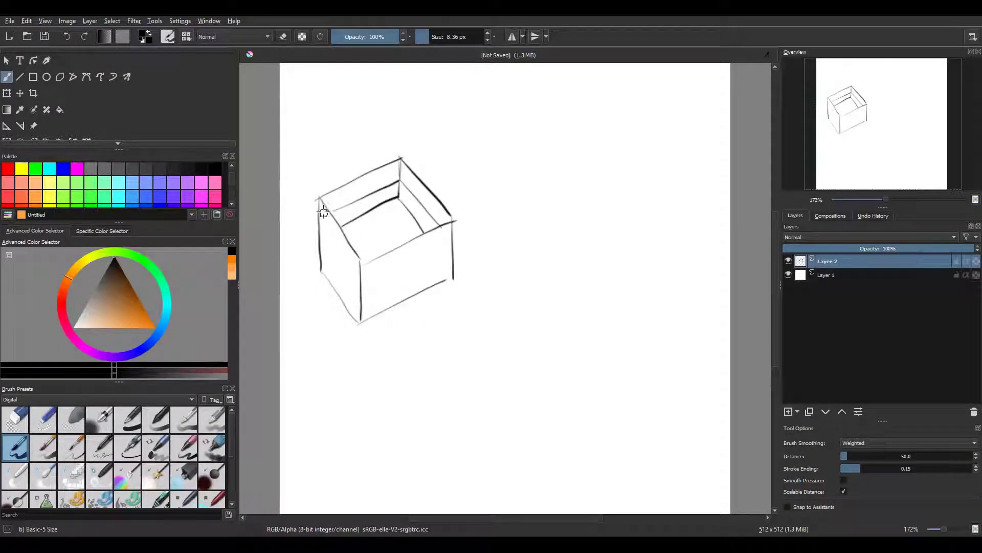
- Ink the open crate sketch with thick black outlines and horizontal plank lines on its two outer sides
{"action": "left_click_drag", "start_coordinate": [397, 239], "coordinate": [453, 217]}
{"action": "left_click_drag", "start_coordinate": [362, 274], "coordinate": [453, 232]}
{"action": "left_click_drag", "start_coordinate": [318, 219], "coordinate": [360, 257]}
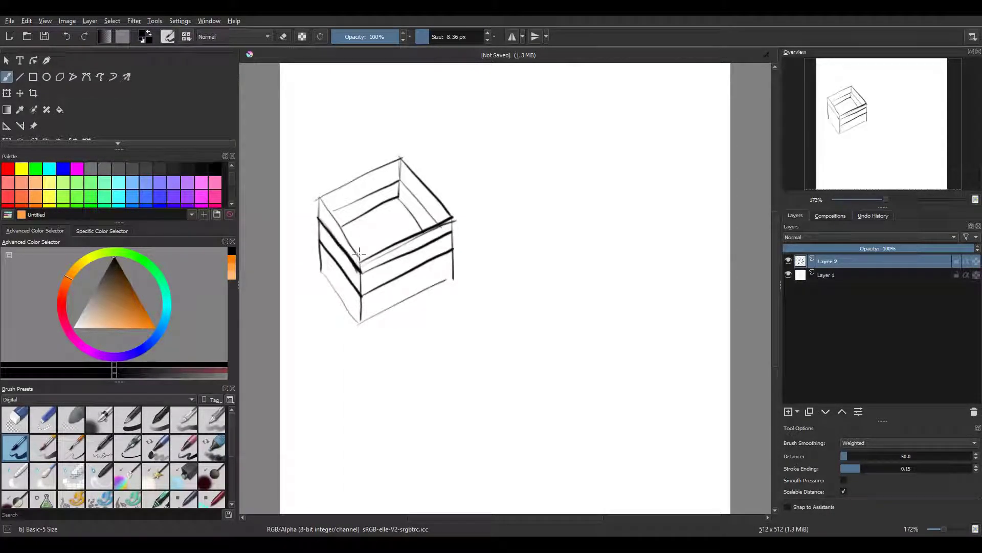
{"action": "left_click_drag", "start_coordinate": [400, 158], "coordinate": [452, 218]}
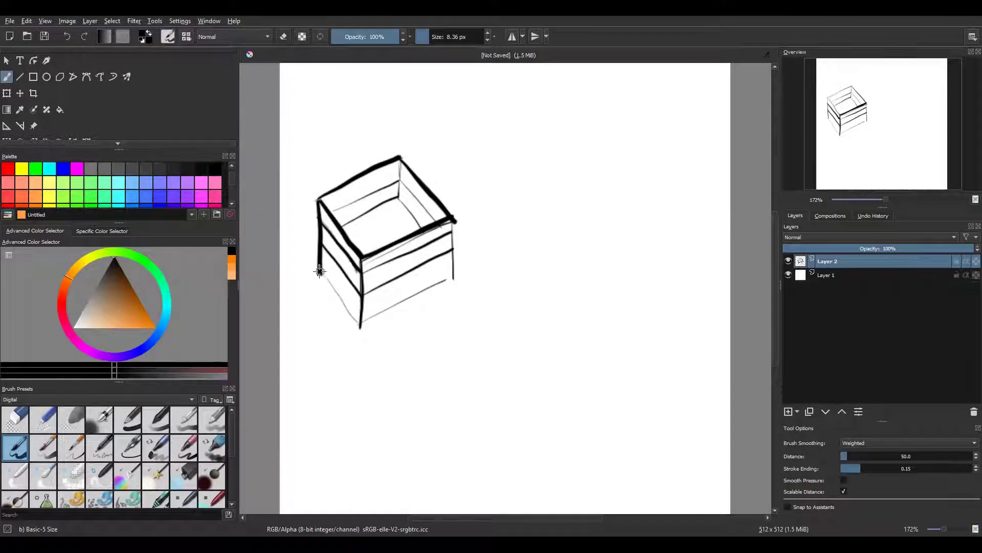
{"action": "left_click_drag", "start_coordinate": [404, 302], "coordinate": [456, 280]}
{"action": "left_click_drag", "start_coordinate": [455, 221], "coordinate": [457, 282]}
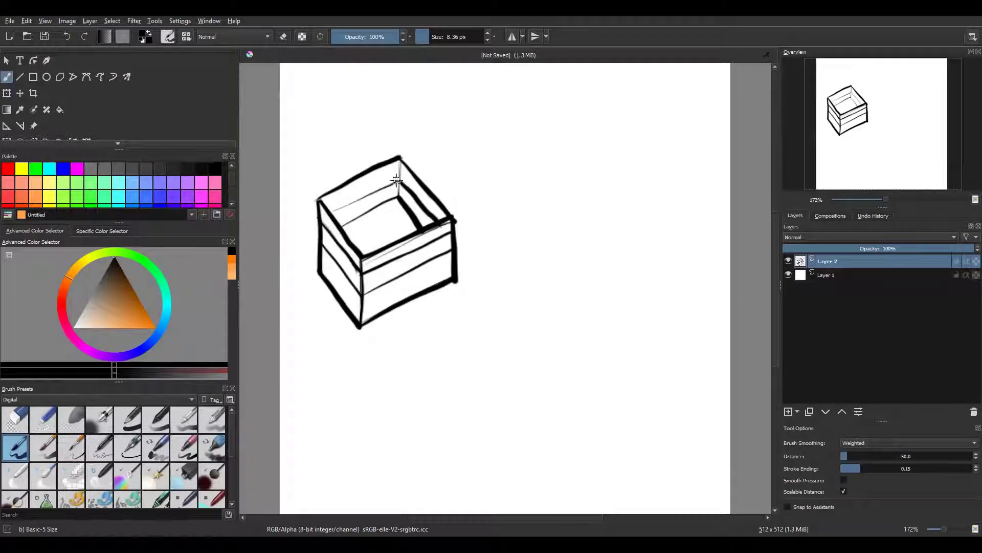
- Redraw the open crate's inner back plank lines and fill its floor area with black
{"action": "key", "text": "ctrl+z"}
{"action": "left_click_drag", "start_coordinate": [332, 214], "coordinate": [399, 180]}
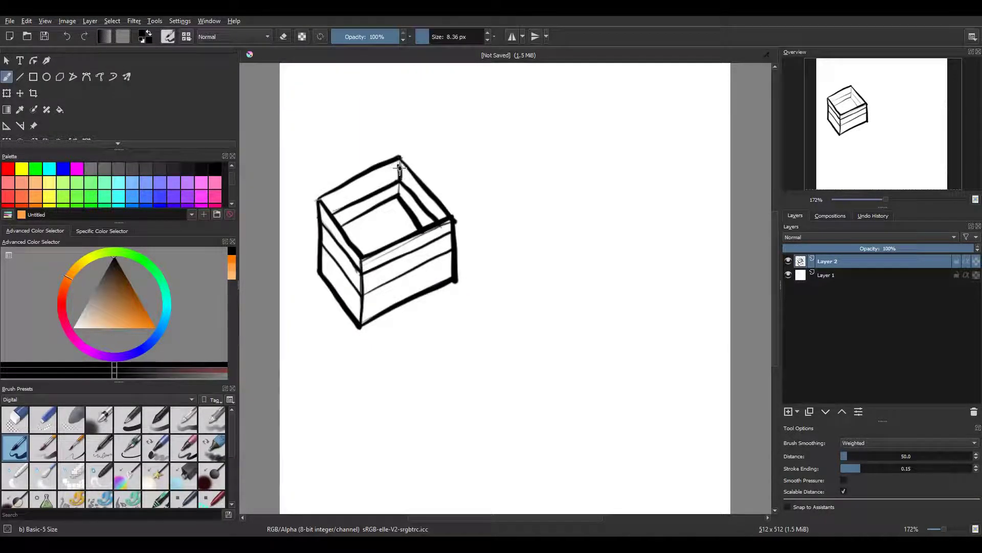
{"action": "key", "text": "f"}
{"action": "left_click", "coordinate": [375, 219]}
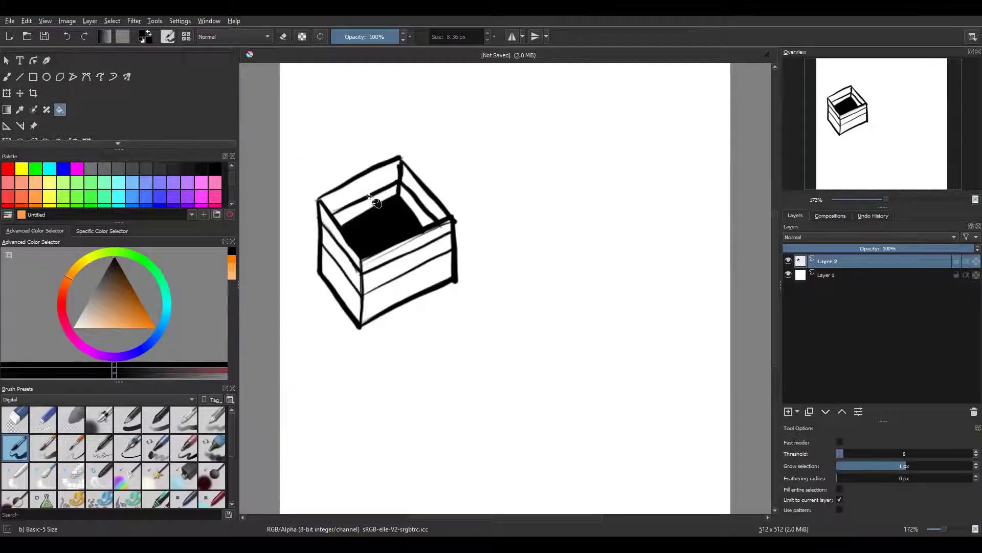
{"action": "left_click", "coordinate": [7, 77]}
{"action": "left_click_drag", "start_coordinate": [614, 191], "coordinate": [567, 218]}
{"action": "left_click_drag", "start_coordinate": [669, 203], "coordinate": [612, 242]}
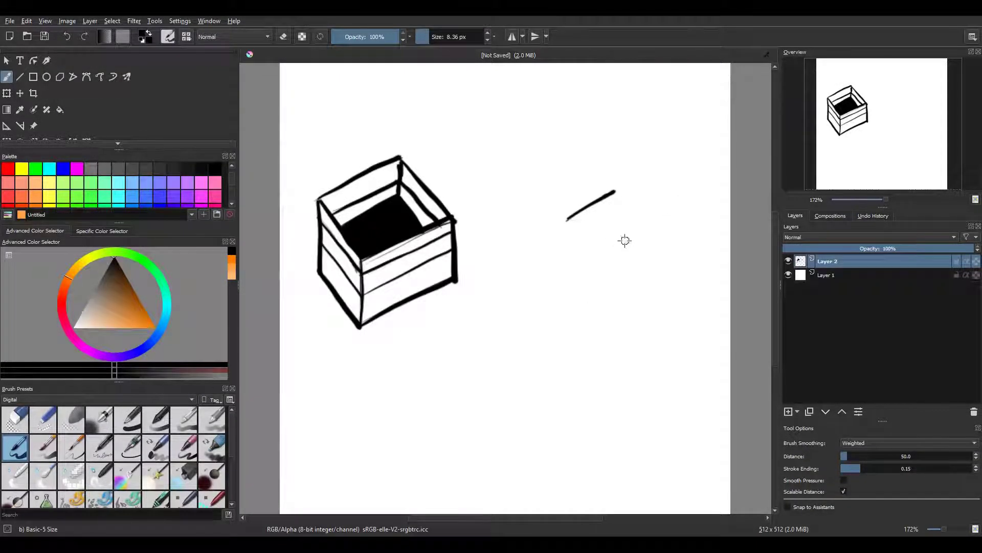
{"action": "key", "text": "ctrl+z"}
{"action": "key", "text": "ctrl+z"}
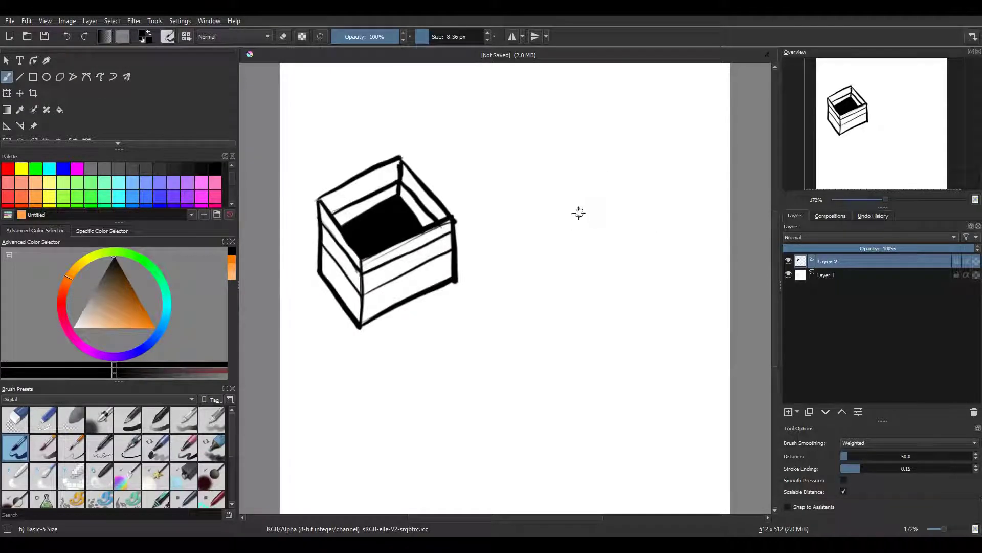
{"action": "left_click_drag", "start_coordinate": [621, 186], "coordinate": [666, 209]}
{"action": "left_click_drag", "start_coordinate": [572, 217], "coordinate": [616, 248]}
{"action": "left_click_drag", "start_coordinate": [671, 226], "coordinate": [617, 287]}
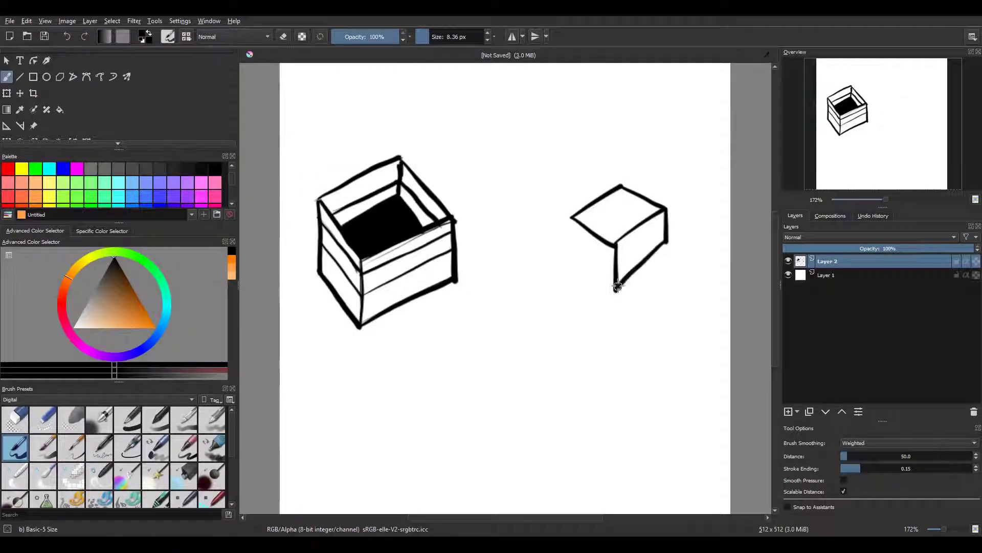
{"action": "left_click_drag", "start_coordinate": [659, 257], "coordinate": [615, 295]}
{"action": "key", "text": "ctrl+z"}
{"action": "key", "text": "ctrl+z"}
{"action": "key", "text": "ctrl+z"}
{"action": "key", "text": "ctrl+z"}
{"action": "key", "text": "ctrl+z"}
{"action": "key", "text": "ctrl+z"}
- Draw the outline of a taller closed box with three visible faces beside the open crate
{"action": "left_click_drag", "start_coordinate": [555, 229], "coordinate": [639, 174]}
{"action": "left_click_drag", "start_coordinate": [631, 290], "coordinate": [696, 235]}
{"action": "left_click_drag", "start_coordinate": [636, 170], "coordinate": [696, 234]}
{"action": "mouse_move", "coordinate": [555, 230]}
{"action": "left_mouse_down"}
{"action": "mouse_move", "coordinate": [620, 302]}
{"action": "mouse_move", "coordinate": [621, 366]}
{"action": "left_mouse_up"}
{"action": "key", "text": "ctrl+z"}
{"action": "key", "text": "ctrl+z"}
{"action": "left_click_drag", "start_coordinate": [699, 288], "coordinate": [700, 307]}
{"action": "key", "text": "ctrl+z"}
{"action": "left_click_drag", "start_coordinate": [696, 237], "coordinate": [699, 320]}
{"action": "left_click_drag", "start_coordinate": [699, 319], "coordinate": [620, 387]}
{"action": "left_click_drag", "start_coordinate": [534, 307], "coordinate": [621, 385]}
{"action": "key", "text": "ctrl+z"}
{"action": "left_click_drag", "start_coordinate": [556, 230], "coordinate": [621, 385]}
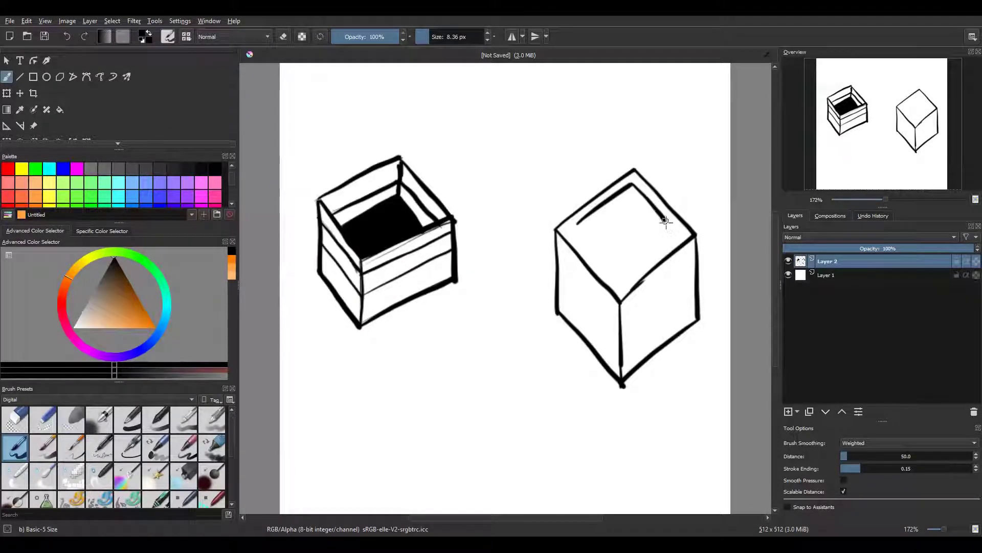
- Draw inset frame lines inside the top and both side faces of the closed box
{"action": "key", "text": "ctrl+z"}
{"action": "left_click_drag", "start_coordinate": [572, 226], "coordinate": [622, 279]}
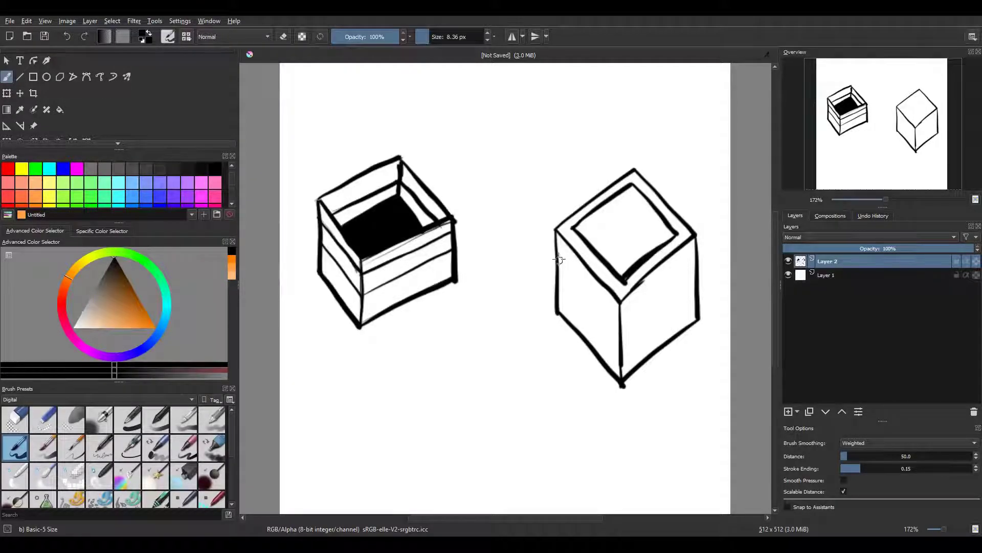
{"action": "key", "text": "ctrl+z"}
{"action": "left_click_drag", "start_coordinate": [614, 301], "coordinate": [612, 359]}
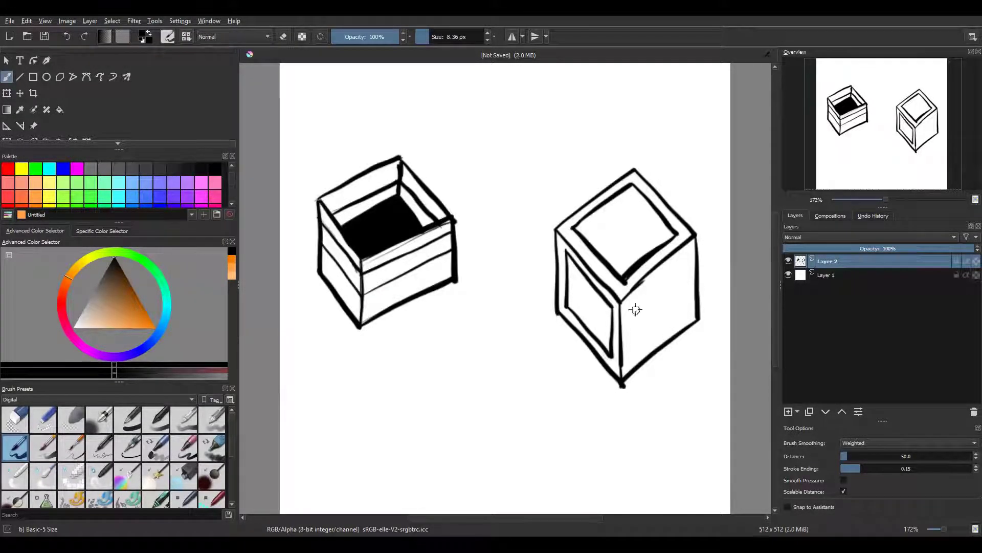
{"action": "left_click_drag", "start_coordinate": [627, 307], "coordinate": [691, 317]}
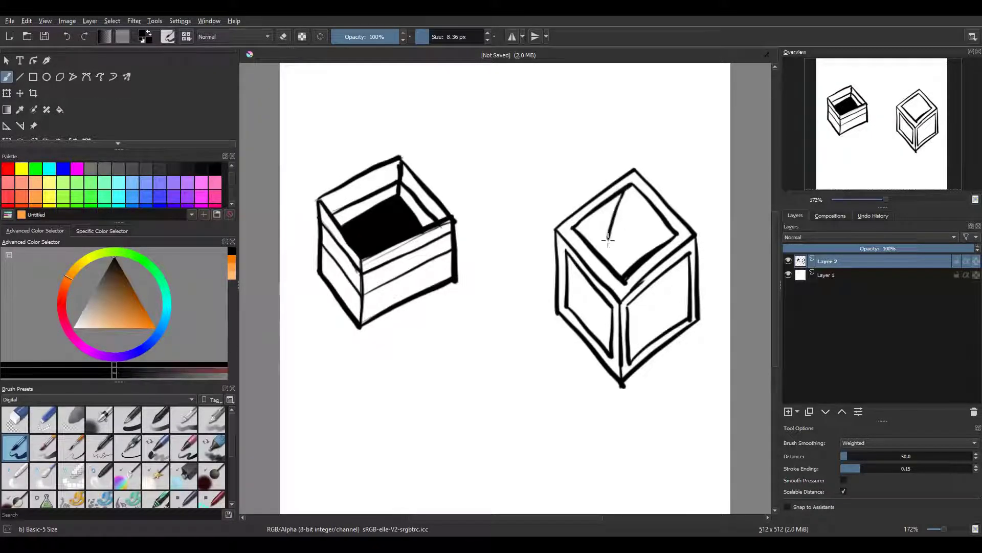
- Add a diagonal plank across each of the closed crate's three framed faces
{"action": "key", "text": "ctrl+z"}
{"action": "left_click_drag", "start_coordinate": [568, 270], "coordinate": [592, 333]}
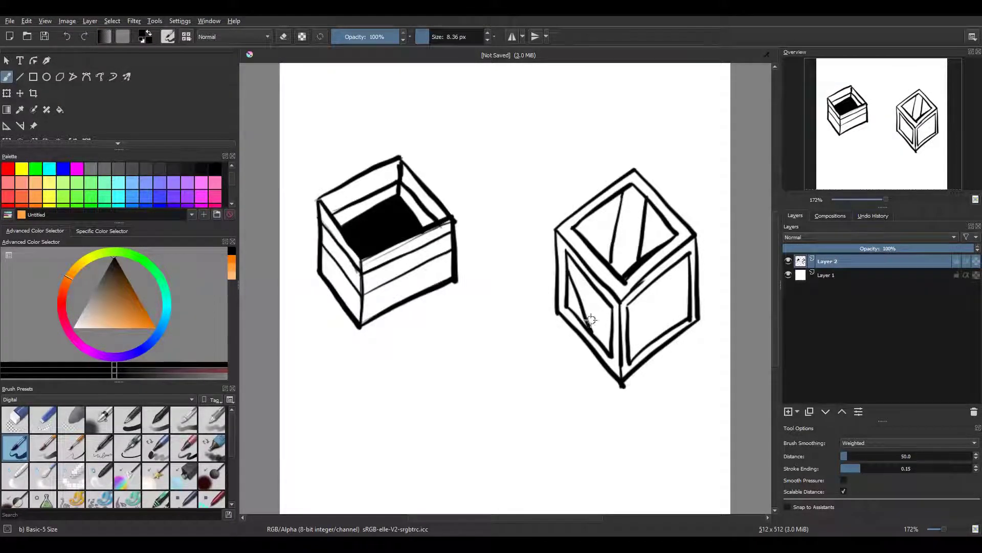
{"action": "left_click_drag", "start_coordinate": [677, 262], "coordinate": [628, 342]}
{"action": "key", "text": "ctrl+z"}
{"action": "left_click_drag", "start_coordinate": [676, 265], "coordinate": [666, 278]}
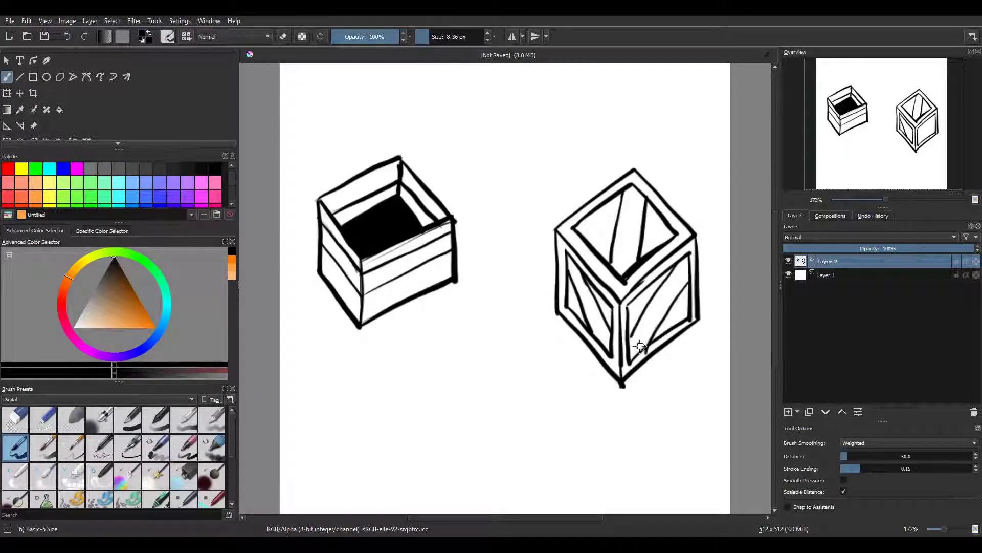
- Scribble dark ground shadows beside both crates and lightly shade the closed crate's recessed panels
{"action": "left_click_drag", "start_coordinate": [365, 329], "coordinate": [457, 301]}
{"action": "mouse_move", "coordinate": [636, 381]}
{"action": "left_mouse_down"}
{"action": "mouse_move", "coordinate": [698, 338]}
{"action": "mouse_move", "coordinate": [705, 377]}
{"action": "left_mouse_up"}
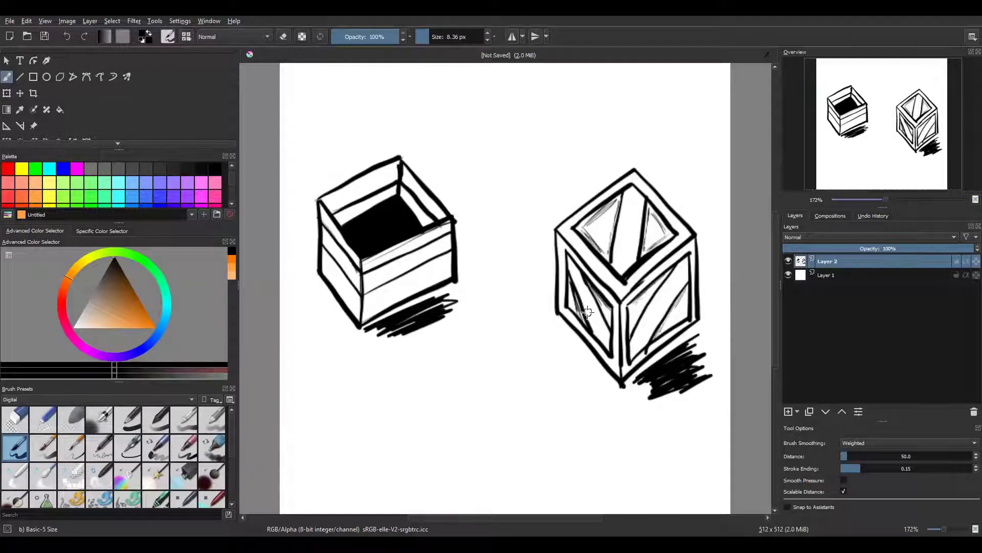
{"action": "key", "text": "minus"}
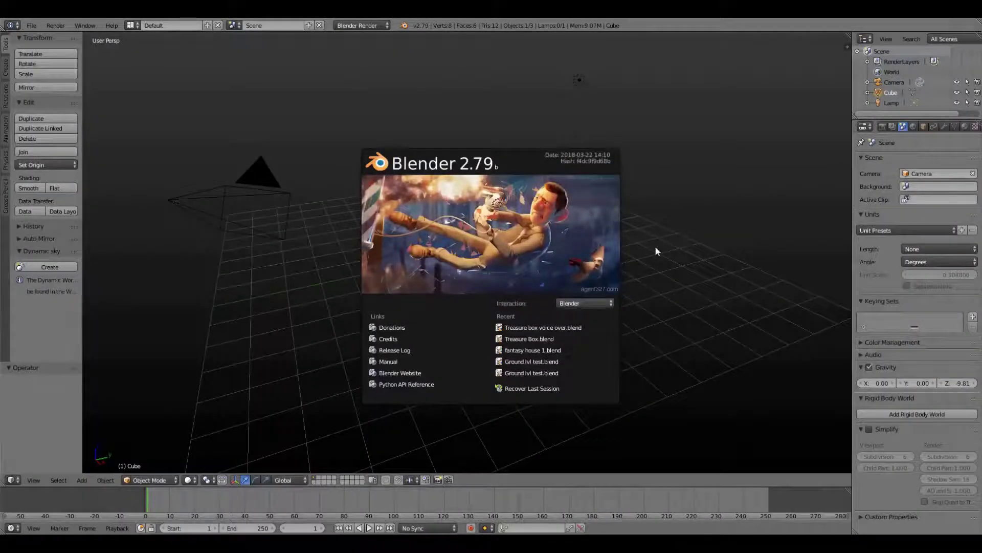
- Switch to Blender, dismiss the splash screen and delete all the default scene objects
{"action": "left_click", "coordinate": [657, 251]}
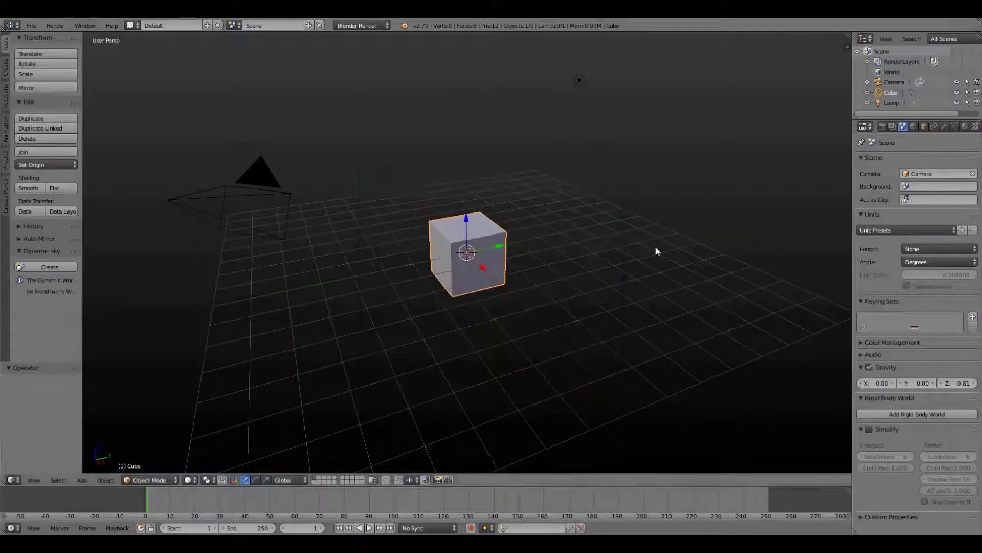
{"action": "key", "text": "a"}
{"action": "key", "text": "a"}
{"action": "key", "text": "x"}
{"action": "left_click", "coordinate": [657, 251]}
- Add a new cube mesh and enter Edit Mode with face selection
{"action": "key", "text": "shift+a"}
{"action": "mouse_move", "coordinate": [500, 266]}
{"action": "left_click", "coordinate": [530, 276]}
{"action": "key", "text": "Tab"}
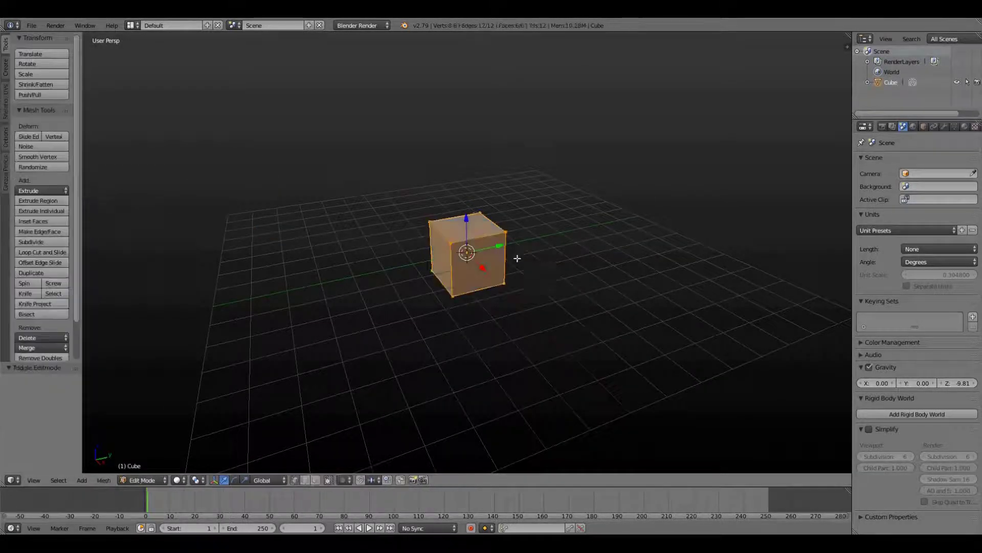
{"action": "scroll", "coordinate": [530, 276], "scroll_direction": "up", "scroll_amount": 5}
{"action": "middle_click_drag", "start_coordinate": [392, 287], "coordinate": [500, 322], "text": "shift"}
{"action": "left_click", "coordinate": [316, 480]}
{"action": "right_click", "coordinate": [522, 220]}
{"action": "right_click", "coordinate": [559, 289], "text": "shift"}
{"action": "right_click", "coordinate": [584, 305], "text": "shift"}
{"action": "middle_click_drag", "start_coordinate": [559, 290], "coordinate": [644, 381]}
{"action": "key", "text": "i"}
{"action": "right_click", "coordinate": [716, 377]}
{"action": "key", "text": "i"}
{"action": "right_click", "coordinate": [717, 377]}
- Inset the cube's top face with a thickness of 0.2
{"action": "right_click", "coordinate": [524, 248]}
{"action": "type", "text": "ii0.01"}
{"action": "key", "text": "BackSpace"}
{"action": "key", "text": "BackSpace"}
{"action": "key", "text": "BackSpace"}
{"action": "key", "text": "BackSpace"}
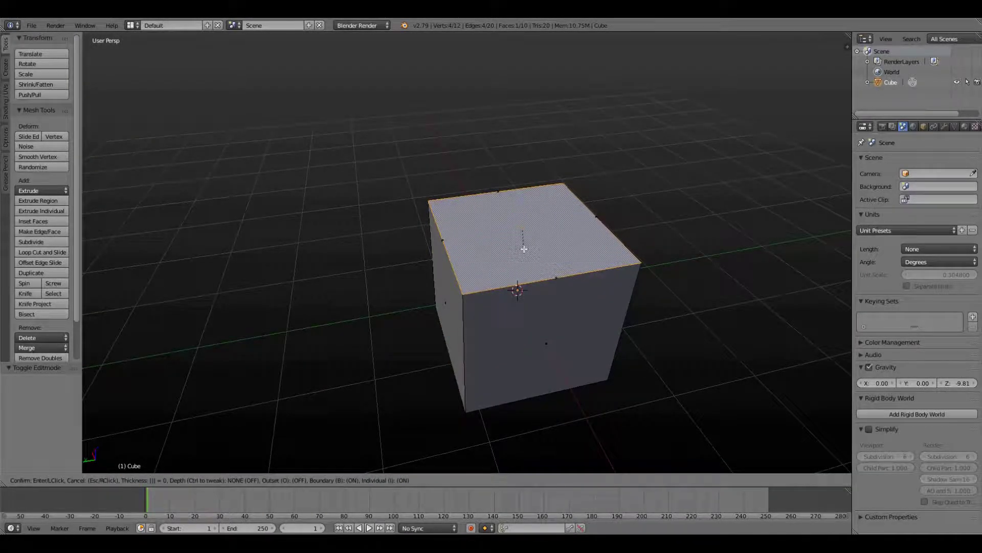
{"action": "type", "text": "0.2"}
{"action": "key", "text": "Return"}
- Repeat the 0.2 inset on the cube's remaining side faces
{"action": "right_click", "coordinate": [535, 296]}
{"action": "key", "text": "shift+r"}
{"action": "middle_click_drag", "start_coordinate": [614, 327], "coordinate": [527, 307]}
{"action": "right_click", "coordinate": [527, 358]}
{"action": "key", "text": "shift+r"}
{"action": "middle_click_drag", "start_coordinate": [638, 353], "coordinate": [494, 294]}
{"action": "right_click", "coordinate": [570, 277]}
{"action": "key", "text": "shift+r"}
- Recess the top inner panel with a 0.01 inset and about -0.108 depth, and repeat it on the side panels
{"action": "right_click", "coordinate": [496, 295]}
{"action": "key", "text": "i"}
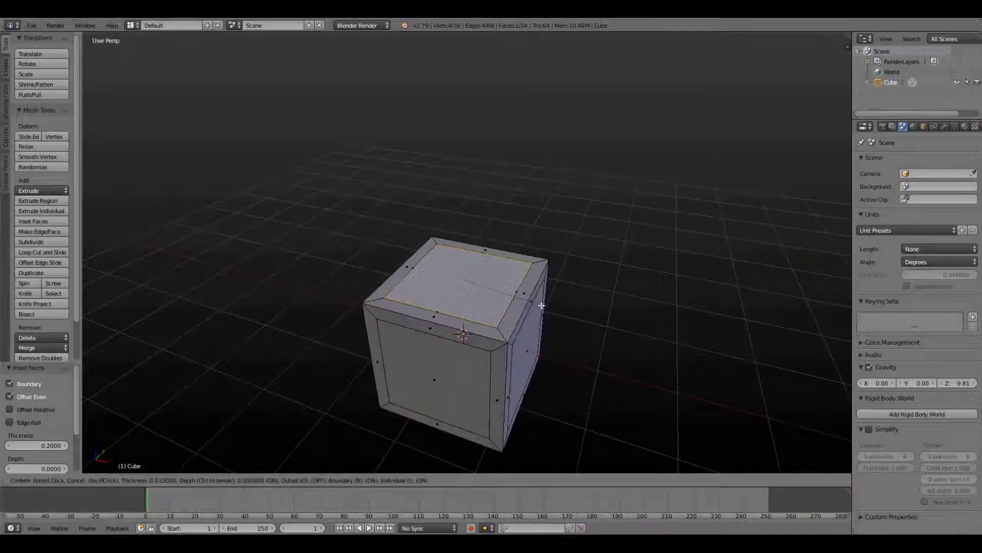
{"action": "left_click", "coordinate": [534, 304]}
{"action": "right_click", "coordinate": [529, 350]}
{"action": "key", "text": "shift+r"}
{"action": "middle_click_drag", "start_coordinate": [566, 363], "coordinate": [542, 307]}
{"action": "right_click", "coordinate": [563, 399]}
{"action": "key", "text": "shift+r"}
- Duplicate the front recessed panel face in place and scale the copy to 0.2 along Y
{"action": "scroll", "coordinate": [612, 394], "scroll_direction": "down", "scroll_amount": 5}
{"action": "middle_click_drag", "start_coordinate": [421, 315], "coordinate": [494, 326]}
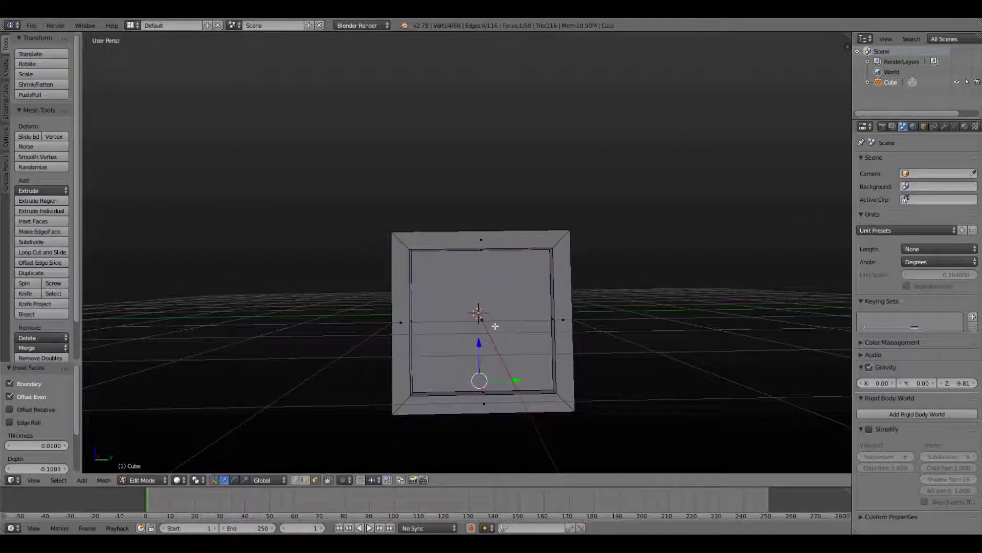
{"action": "key", "text": "shift+d"}
{"action": "right_click", "coordinate": [495, 318]}
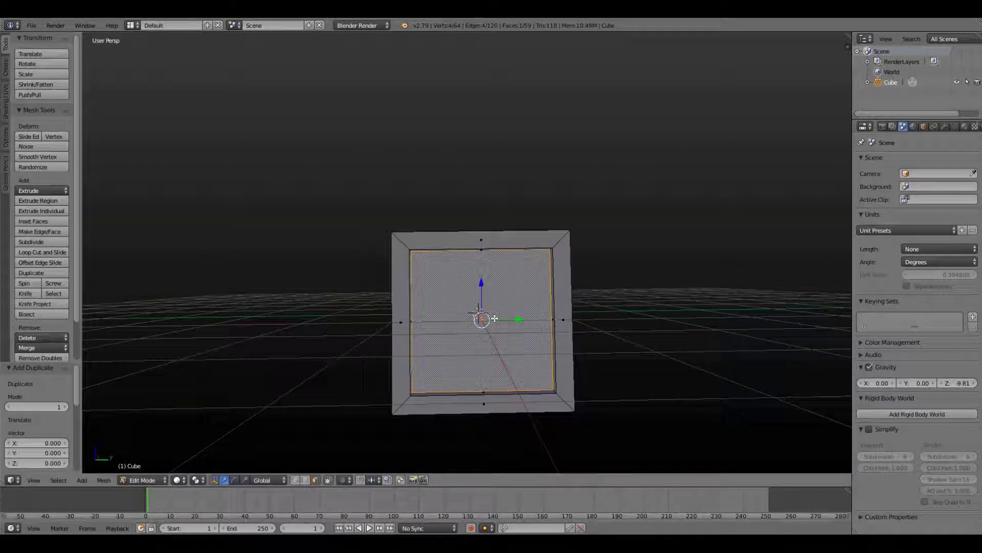
{"action": "type", "text": "sy0.2"}
{"action": "key", "text": "Return"}
- Rotate the narrow strip 45° about X and scale it up by about 1.449 to span the panel corners
{"action": "type", "text": "rx"}
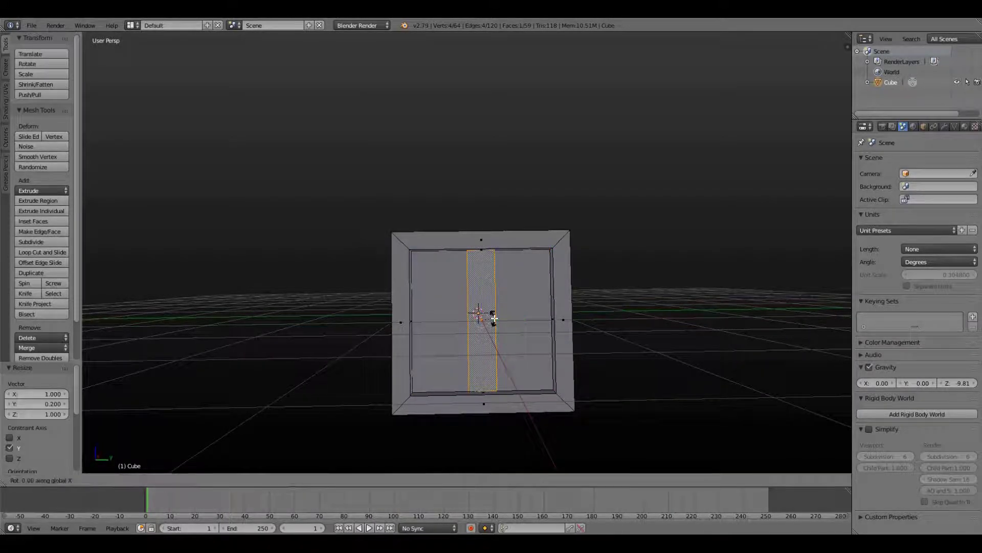
{"action": "type", "text": "45"}
{"action": "key", "text": "Return"}
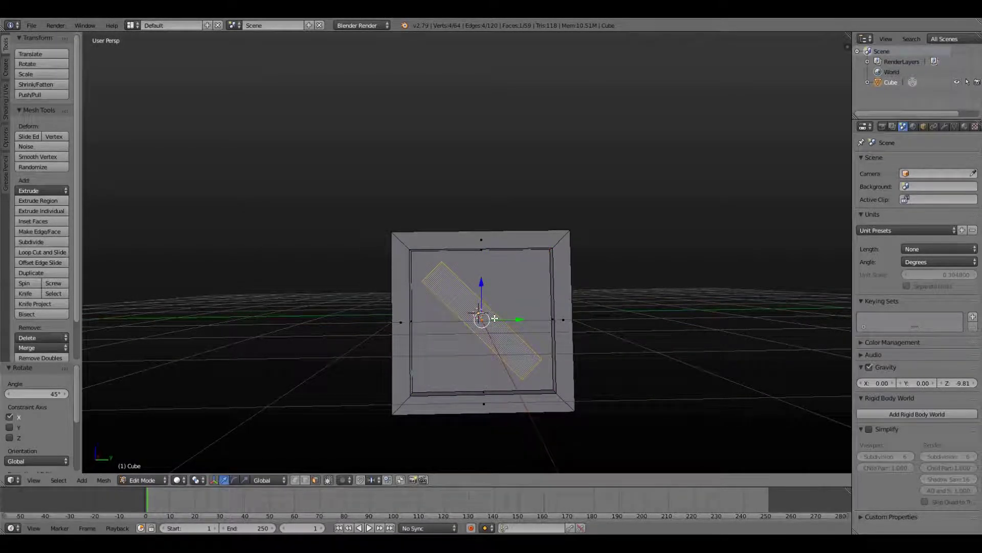
{"action": "key", "text": "s"}
{"action": "left_click", "coordinate": [499, 326]}
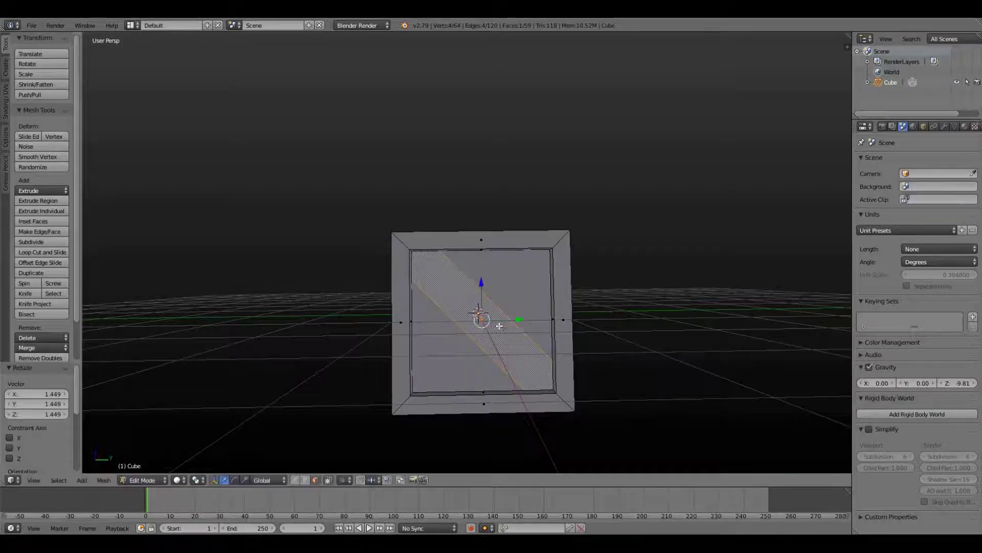
- Extrude the diagonal strip to give the plank thickness
{"action": "middle_click_drag", "start_coordinate": [526, 309], "coordinate": [494, 335]}
{"action": "key", "text": "e"}
{"action": "left_click", "coordinate": [412, 336]}
- Change a viewport shading option in the 3D view's properties and resume mesh editing
{"action": "key", "text": "Tab"}
{"action": "key", "text": "n"}
{"action": "scroll", "coordinate": [794, 424], "scroll_direction": "down", "scroll_amount": 10}
{"action": "left_click", "coordinate": [793, 430]}
{"action": "key", "text": "n"}
{"action": "key", "text": "Tab"}
{"action": "key", "text": "s"}
{"action": "right_click", "coordinate": [494, 334]}
{"action": "key", "text": "z"}
{"action": "key", "text": "z"}
{"action": "key", "text": "s"}
{"action": "left_click", "coordinate": [585, 349]}
{"action": "key", "text": "ctrl+z"}
- Select the whole linked diagonal plank and adjust its size, finishing with a scale of about 1.132
{"action": "key", "text": "l"}
{"action": "key", "text": "s"}
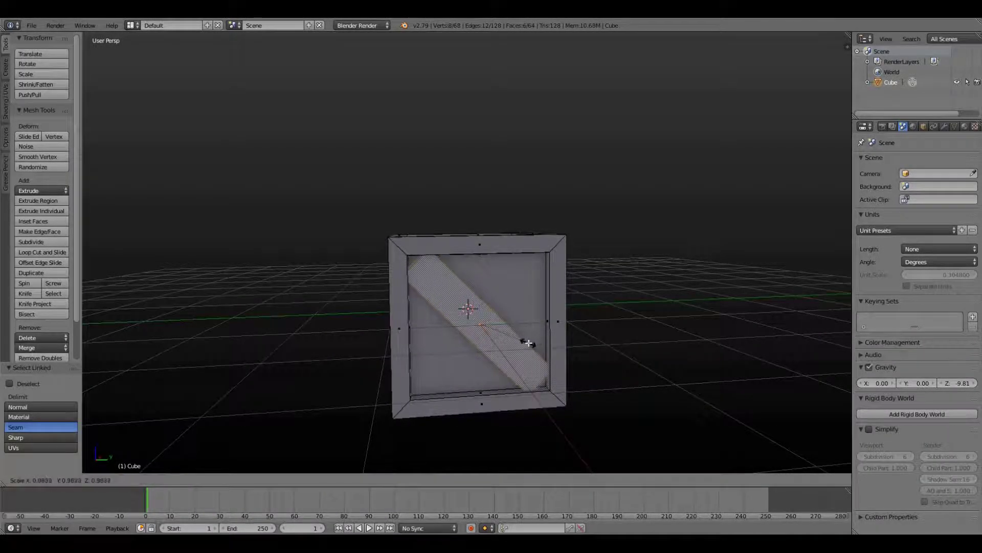
{"action": "left_click", "coordinate": [536, 353]}
{"action": "key", "text": "s"}
{"action": "left_click", "coordinate": [544, 351]}
- Duplicate the diagonal plank in place and rotate the copy about Z onto another side of the crate
{"action": "middle_click_drag", "start_coordinate": [544, 349], "coordinate": [467, 349]}
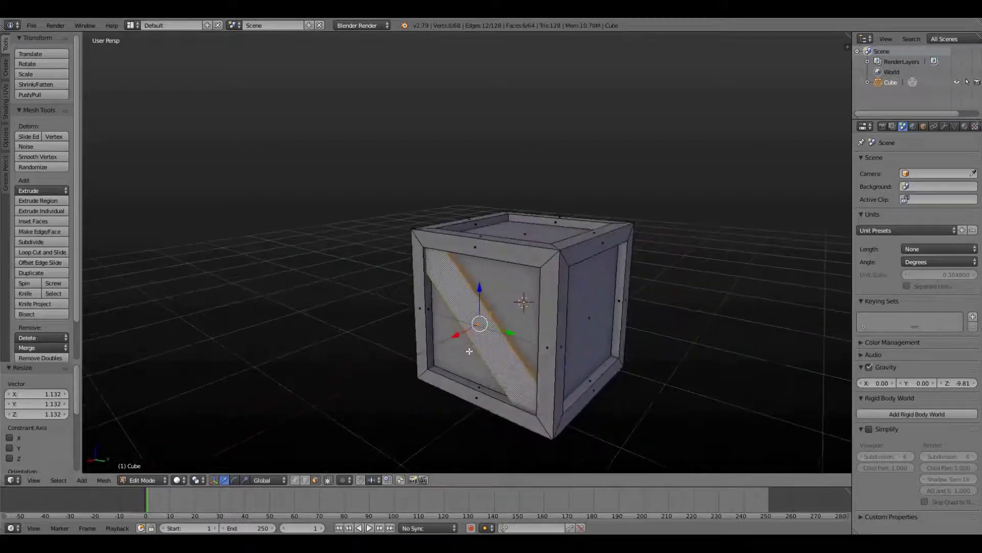
{"action": "key", "text": "Tab"}
{"action": "key", "text": "Tab"}
{"action": "key", "text": "shift+d"}
{"action": "key", "text": "Escape"}
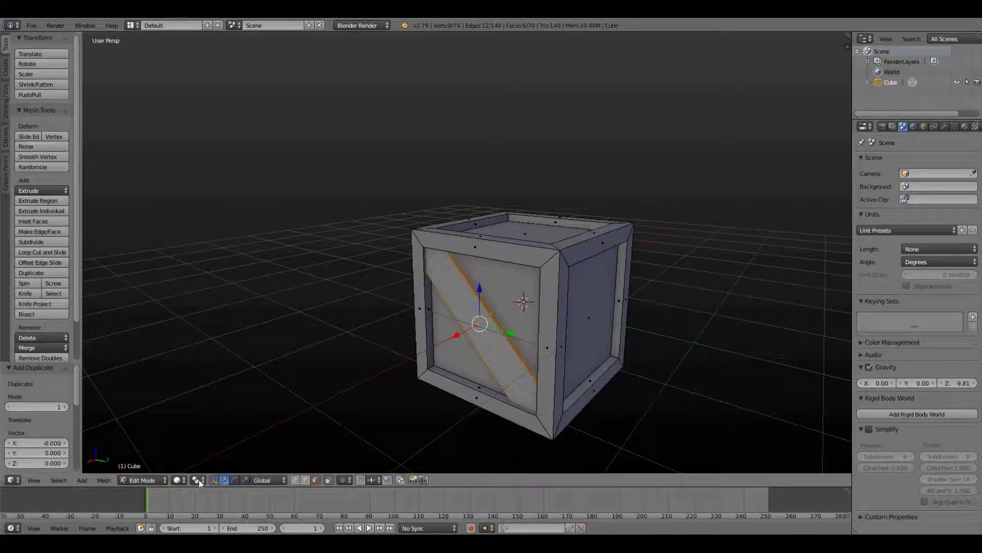
{"action": "key", "text": "r"}
{"action": "key", "text": "z"}
{"action": "key", "text": "Return"}
- Select the linked plank, duplicate it in place and rotate the copy 90° about Z
{"action": "left_click_drag", "start_coordinate": [427, 417], "coordinate": [256, 400]}
{"action": "middle_click_drag", "start_coordinate": [256, 399], "coordinate": [445, 424]}
{"action": "key", "text": "l"}
{"action": "key", "text": "shift+d"}
{"action": "key", "text": "Escape"}
{"action": "type", "text": "rz90"}
{"action": "key", "text": "Return"}
- Rotate the duplicated plank 90° about Y
{"action": "type", "text": "ry45"}
{"action": "key", "text": "BackSpace"}
{"action": "key", "text": "BackSpace"}
{"action": "type", "text": "90"}
{"action": "key", "text": "Return"}
- Duplicate the plank again in place and rotate the new copy 90° about X
{"action": "middle_click_drag", "start_coordinate": [489, 341], "coordinate": [505, 389]}
{"action": "key", "text": "shift+d"}
{"action": "key", "text": "Escape"}
{"action": "type", "text": "rx90"}
{"action": "key", "text": "Return"}
- Leave Edit Mode, move the crate to another layer and add a new cube
{"action": "key", "text": "Tab"}
{"action": "scroll", "coordinate": [520, 303], "scroll_direction": "down", "scroll_amount": 3}
{"action": "key", "text": "m"}
{"action": "left_click", "coordinate": [594, 408]}
{"action": "key", "text": "shift+a"}
{"action": "left_click", "coordinate": [561, 328]}
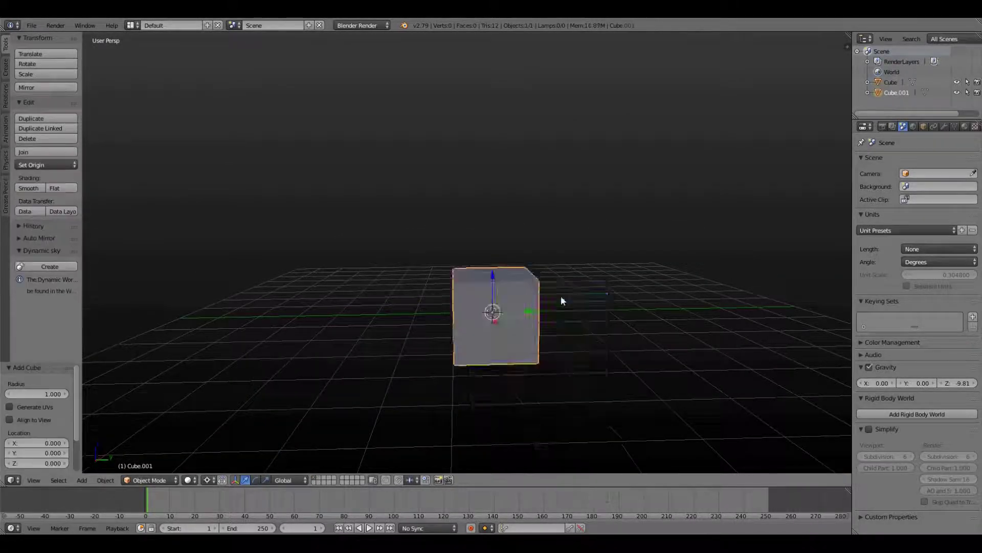
- Scale the new cube by 0.2 along Z and 0.1 along X to form a plank
{"action": "middle_click_drag", "start_coordinate": [560, 297], "coordinate": [594, 301]}
{"action": "scroll", "coordinate": [536, 294], "scroll_direction": "up", "scroll_amount": 1}
{"action": "type", "text": "sz0.2"}
{"action": "key", "text": "Return"}
{"action": "type", "text": "sx0.1"}
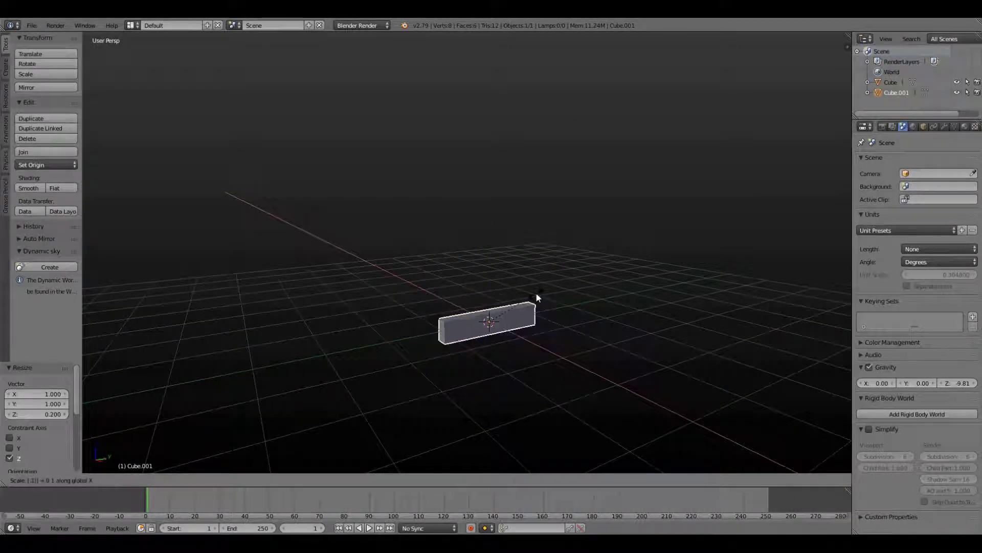
{"action": "key", "text": "Return"}
- Add an Array modifier to the plank with a relative offset of 0 along X and 1.1 along Z
{"action": "middle_click_drag", "start_coordinate": [537, 324], "coordinate": [578, 292]}
{"action": "left_click", "coordinate": [945, 127]}
{"action": "left_click", "coordinate": [919, 161]}
{"action": "left_click", "coordinate": [779, 186]}
{"action": "left_click", "coordinate": [950, 245]}
{"action": "key", "text": "0"}
{"action": "key", "text": "Return"}
{"action": "left_click", "coordinate": [958, 265]}
{"action": "key", "text": "1"}
{"action": "key", "text": "period"}
{"action": "key", "text": "1"}
{"action": "key", "text": "Return"}
- Make the arrayed planks thinner along X
{"action": "middle_click_drag", "start_coordinate": [533, 314], "coordinate": [478, 308]}
{"action": "key", "text": "s"}
{"action": "key", "text": "x"}
{"action": "left_click", "coordinate": [486, 309]}
- Set the array count to 3 and add a Mirror modifier
{"action": "left_click", "coordinate": [971, 218]}
{"action": "left_click", "coordinate": [916, 160]}
{"action": "left_click", "coordinate": [787, 256]}
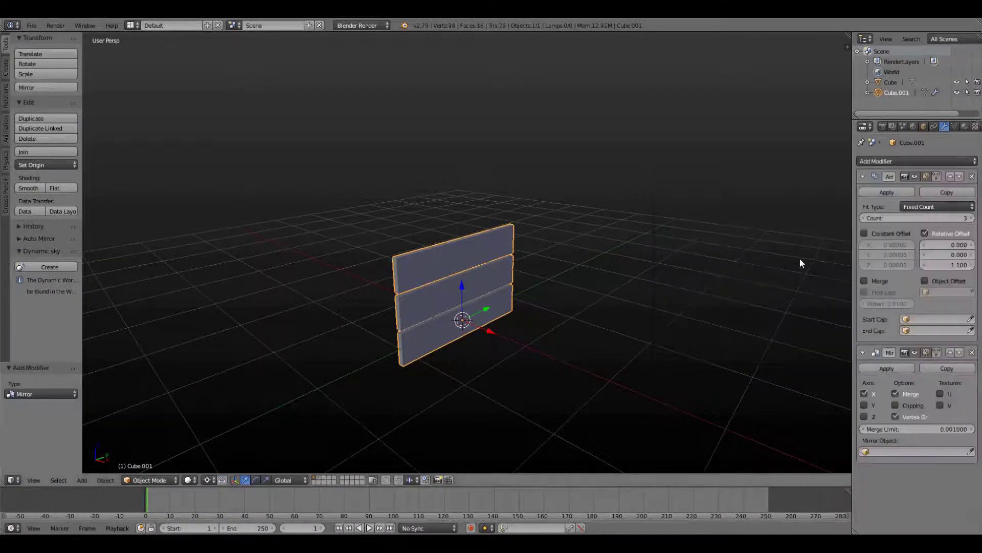
- In Edit Mode, move the plank 1 unit along X so the mirrored wall separates from it
{"action": "middle_click_drag", "start_coordinate": [594, 328], "coordinate": [505, 325]}
{"action": "key", "text": "Tab"}
{"action": "key", "text": "g"}
{"action": "key", "text": "x"}
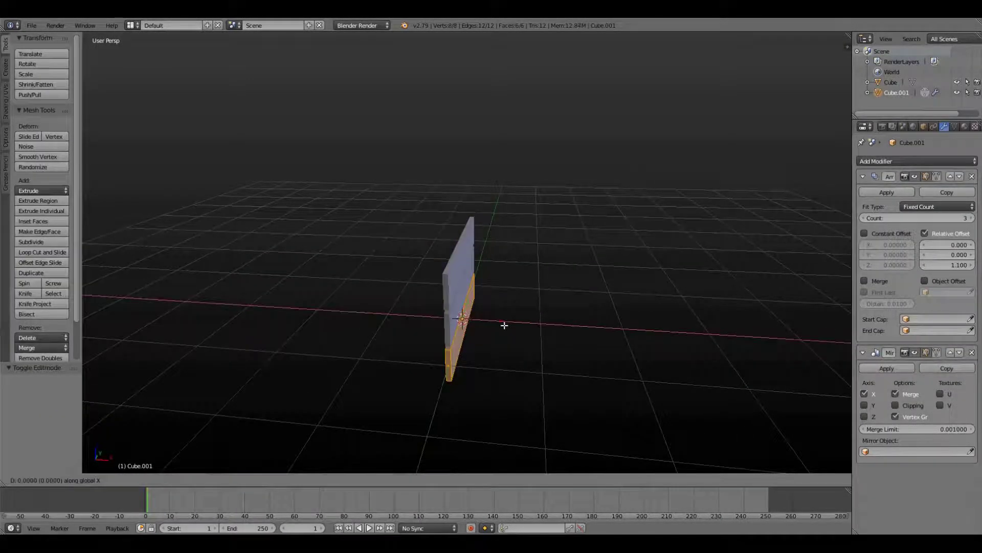
{"action": "key", "text": "1"}
{"action": "key", "text": "Return"}
- Try to rotate the plank 90° about Z
{"action": "key", "text": "r"}
{"action": "key", "text": "z"}
{"action": "key", "text": "9"}
{"action": "key", "text": "0"}
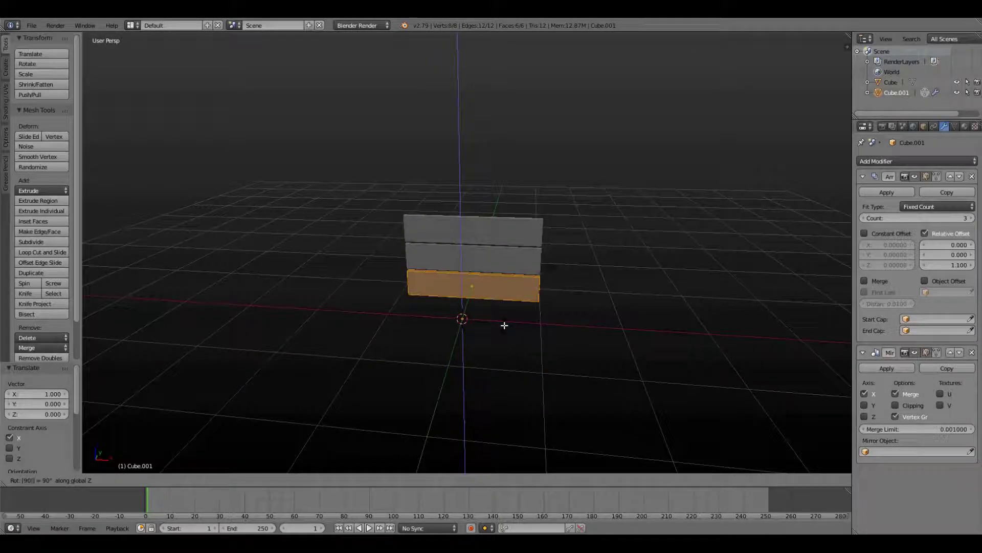
{"action": "key", "text": "Return"}
- Enable the Y axis in the Mirror modifier
{"action": "middle_click_drag", "start_coordinate": [505, 325], "coordinate": [548, 330]}
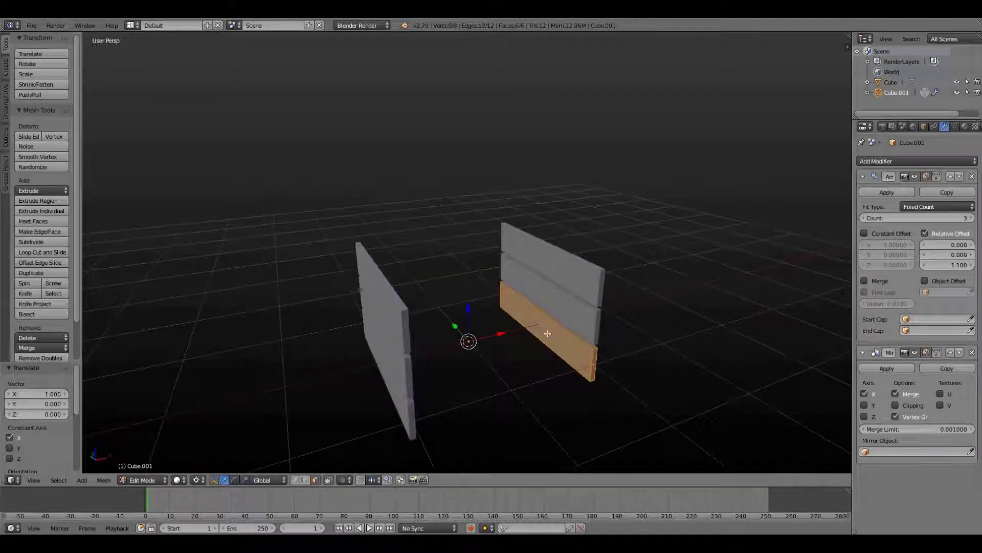
{"action": "left_click", "coordinate": [864, 404]}
- Try to duplicate the plank in place and rotate the copy 90° about Z
{"action": "middle_click_drag", "start_coordinate": [798, 300], "coordinate": [610, 317]}
{"action": "key", "text": "shift+d"}
{"action": "right_click", "coordinate": [604, 318]}
{"action": "right_click", "coordinate": [604, 319]}
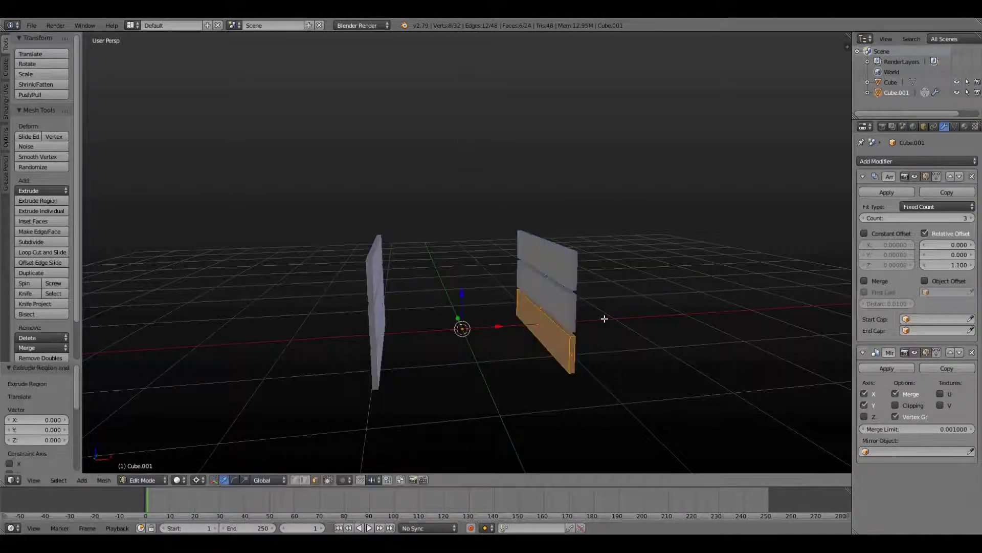
{"action": "type", "text": "rz90"}
{"action": "key", "text": "Return"}
{"action": "middle_click_drag", "start_coordinate": [603, 271], "coordinate": [603, 384]}
{"action": "scroll", "coordinate": [601, 303], "scroll_direction": "up", "scroll_amount": 3}
{"action": "left_click_drag", "start_coordinate": [505, 311], "coordinate": [502, 309]}
{"action": "left_click_drag", "start_coordinate": [549, 295], "coordinate": [552, 290]}
{"action": "right_click", "coordinate": [551, 291]}
{"action": "right_click", "coordinate": [568, 250]}
{"action": "right_click", "coordinate": [551, 284]}
{"action": "key", "text": "l"}
{"action": "middle_click_drag", "start_coordinate": [551, 290], "coordinate": [564, 281]}
{"action": "right_click", "coordinate": [565, 280]}
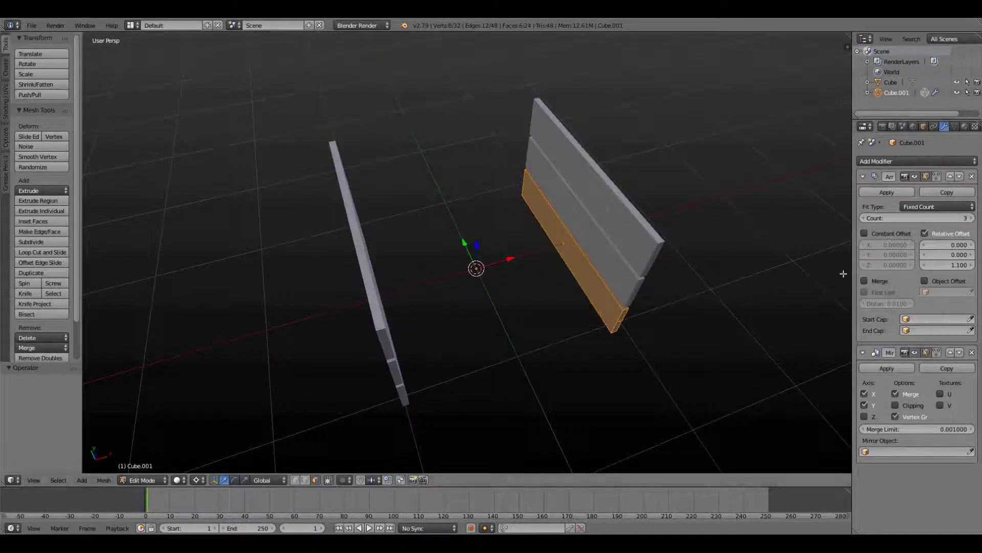
- In Object Mode, duplicate the pair of walls in place with their modifiers applied and rotate the copy 90° about Z
{"action": "key", "text": "Tab"}
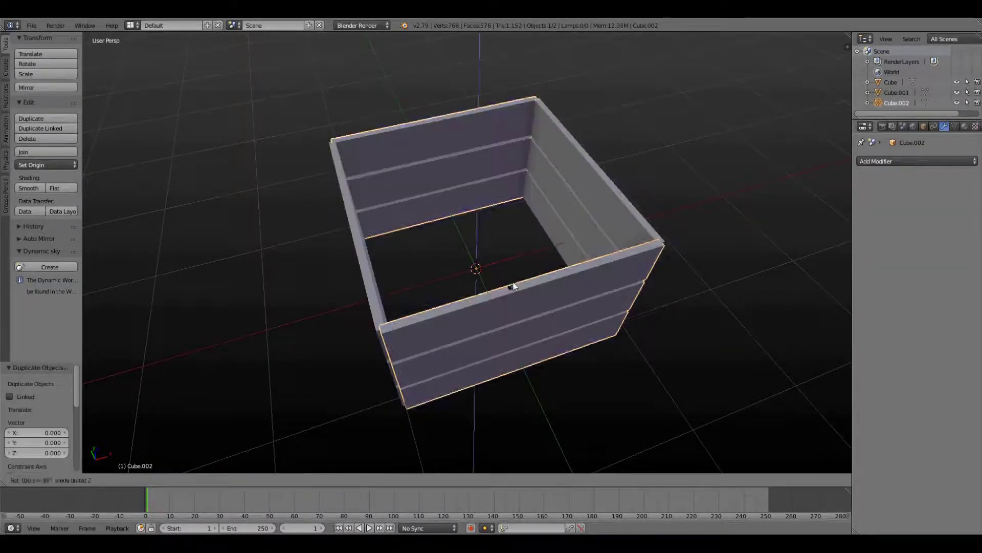
{"action": "key", "text": "Return"}
- In Edit Mode, scale the duplicated pair of walls slightly along X to fit the corners
{"action": "middle_click_drag", "start_coordinate": [509, 258], "coordinate": [588, 257]}
{"action": "left_click_drag", "start_coordinate": [440, 259], "coordinate": [460, 253]}
{"action": "right_click", "coordinate": [461, 253]}
{"action": "key", "text": "Tab"}
{"action": "key", "text": "e"}
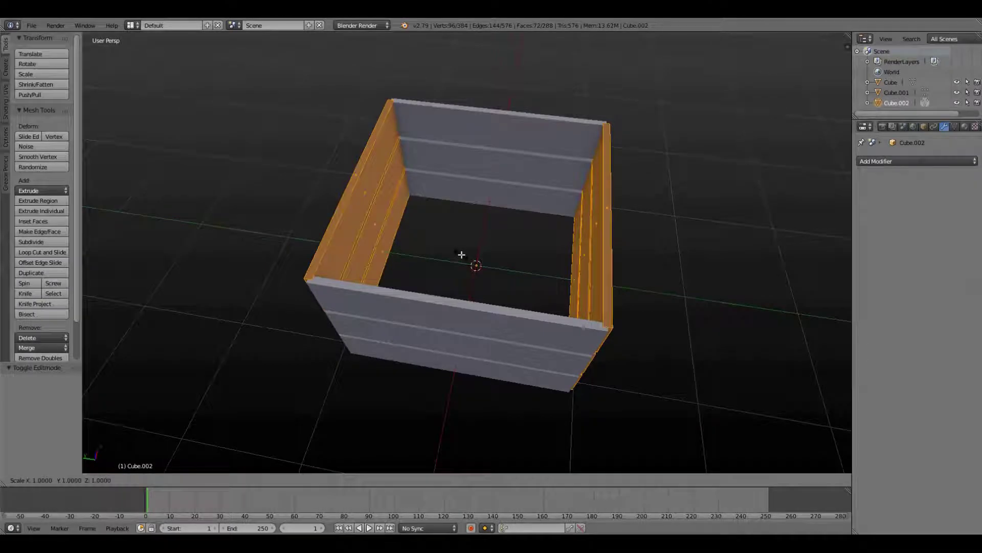
{"action": "left_click", "coordinate": [443, 261]}
{"action": "key", "text": "x"}
{"action": "left_click", "coordinate": [427, 256]}
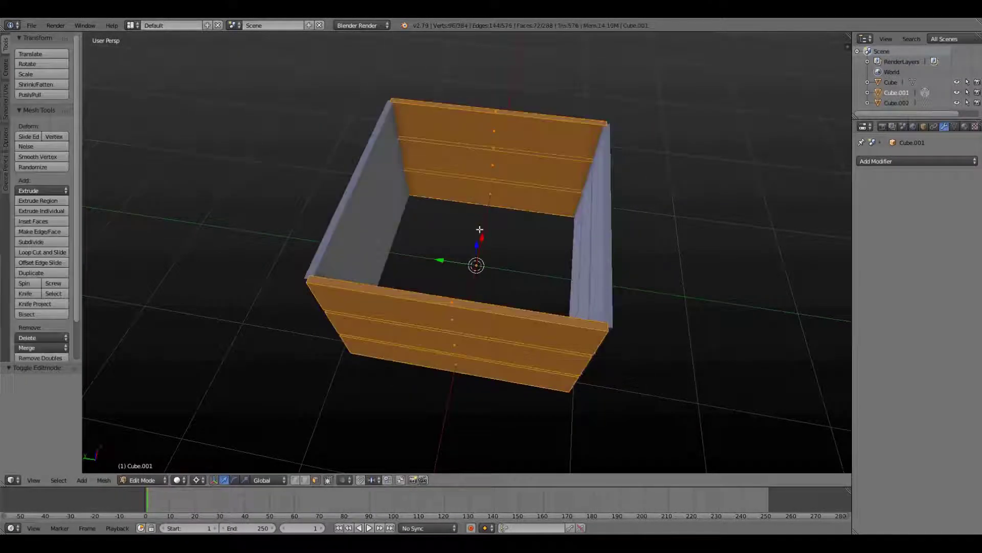
- Scale the original pair of walls slightly along X in Edit Mode
{"action": "key", "text": "e"}
{"action": "left_click", "coordinate": [488, 221]}
{"action": "key", "text": "x"}
{"action": "left_click", "coordinate": [483, 243]}
- Join both pairs of walls into one object and remove the doubled vertices from its mesh
{"action": "right_click", "coordinate": [501, 189]}
{"action": "key", "text": "Tab"}
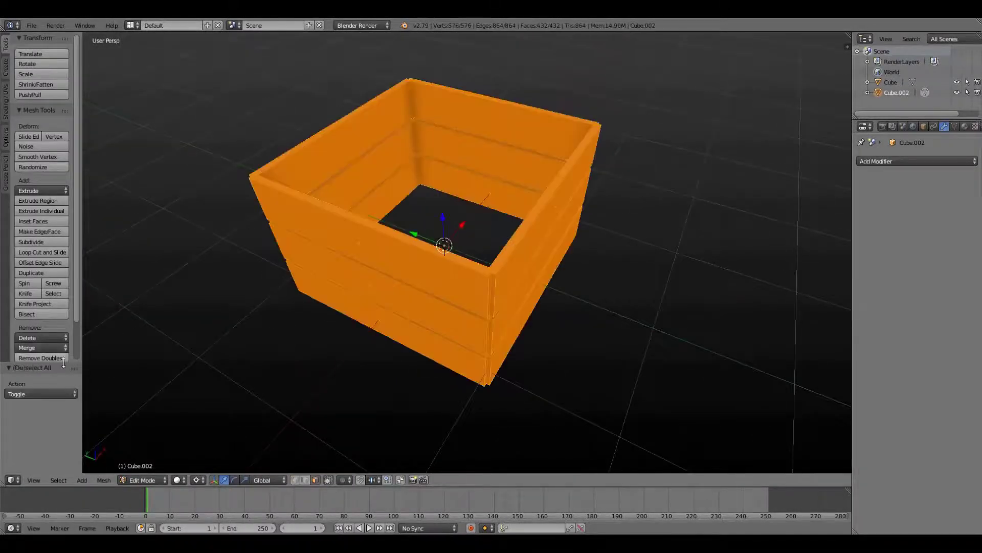
{"action": "key", "text": "w"}
{"action": "left_click", "coordinate": [54, 292]}
{"action": "left_click", "coordinate": [6, 103]}
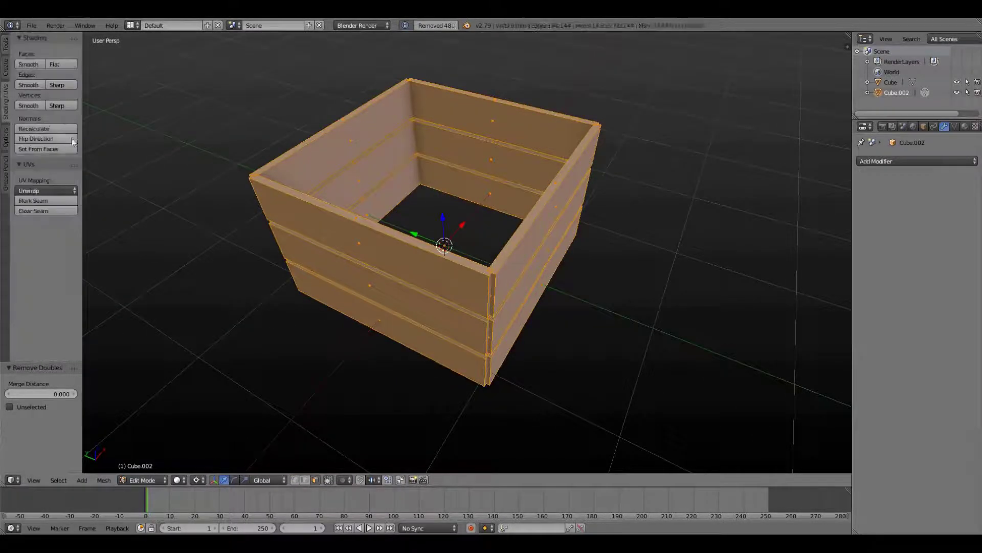
- Select the linked planks of the two walls facing along X and scale them outward along X by about 1.05
{"action": "key", "text": "a"}
{"action": "mouse_move", "coordinate": [493, 195]}
{"action": "middle_mouse_down"}
{"action": "mouse_move", "coordinate": [491, 217]}
{"action": "mouse_move", "coordinate": [473, 161]}
{"action": "mouse_move", "coordinate": [491, 145]}
{"action": "mouse_move", "coordinate": [458, 194]}
{"action": "mouse_move", "coordinate": [463, 176]}
{"action": "mouse_move", "coordinate": [371, 77]}
{"action": "mouse_move", "coordinate": [408, 112]}
{"action": "mouse_move", "coordinate": [429, 228]}
{"action": "middle_mouse_up"}
{"action": "key", "text": "a"}
{"action": "key", "text": "a"}
{"action": "key", "text": "l"}
{"action": "key", "text": "l"}
{"action": "scroll", "coordinate": [429, 228], "scroll_direction": "down", "scroll_amount": 3}
{"action": "key", "text": "s"}
{"action": "key", "text": "x"}
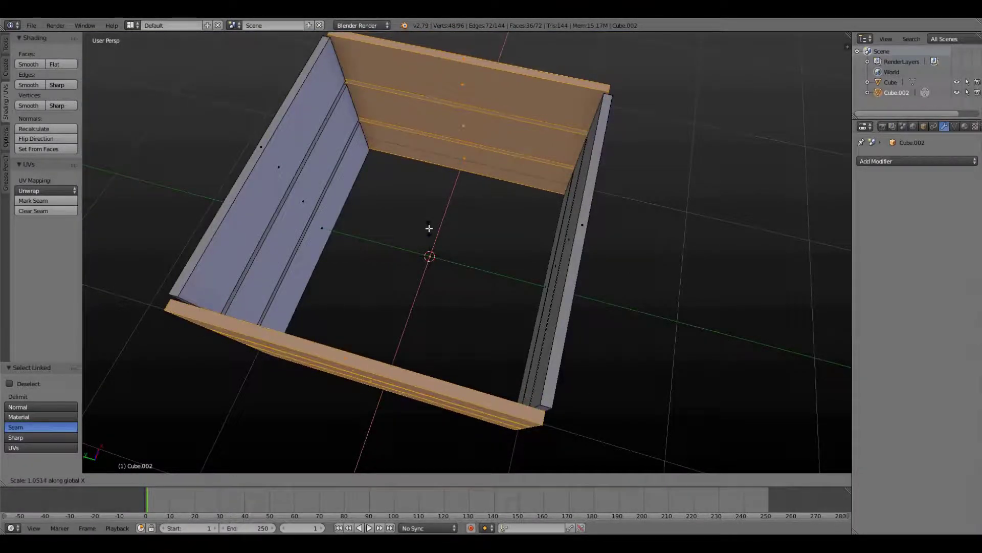
{"action": "left_click", "coordinate": [428, 228]}
- Select all linked planks of the other two walls and scale them along Y to open gaps at the corners
{"action": "key", "text": "a"}
{"action": "key", "text": "l"}
{"action": "key", "text": "l"}
{"action": "key", "text": "l"}
{"action": "middle_click_drag", "start_coordinate": [286, 168], "coordinate": [353, 125]}
{"action": "key", "text": "l"}
{"action": "key", "text": "l"}
{"action": "key", "text": "l"}
{"action": "middle_click_drag", "start_coordinate": [566, 141], "coordinate": [452, 207]}
{"action": "key", "text": "s"}
{"action": "key", "text": "y"}
{"action": "left_click", "coordinate": [447, 204]}
- From the top view, select the two walls facing along X and adjust their spacing along X
{"action": "key", "text": "KP_7"}
{"action": "scroll", "coordinate": [448, 225], "scroll_direction": "up", "scroll_amount": 6}
{"action": "key", "text": "a"}
{"action": "left_click", "coordinate": [318, 268]}
{"action": "left_click", "coordinate": [624, 268]}
{"action": "right_click", "coordinate": [623, 269]}
{"action": "middle_click_drag", "start_coordinate": [451, 314], "coordinate": [476, 251]}
{"action": "key", "text": "KP_Decimal"}
{"action": "key", "text": "KP_7"}
{"action": "key", "text": "s"}
{"action": "key", "text": "x"}
{"action": "left_click", "coordinate": [454, 272]}
- Add a cube inside the mesh, scale it by 0.2 and move it onto a corner between two walls
{"action": "scroll", "coordinate": [473, 253], "scroll_direction": "down", "scroll_amount": 3}
{"action": "key", "text": "shift+a"}
{"action": "left_click", "coordinate": [468, 259]}
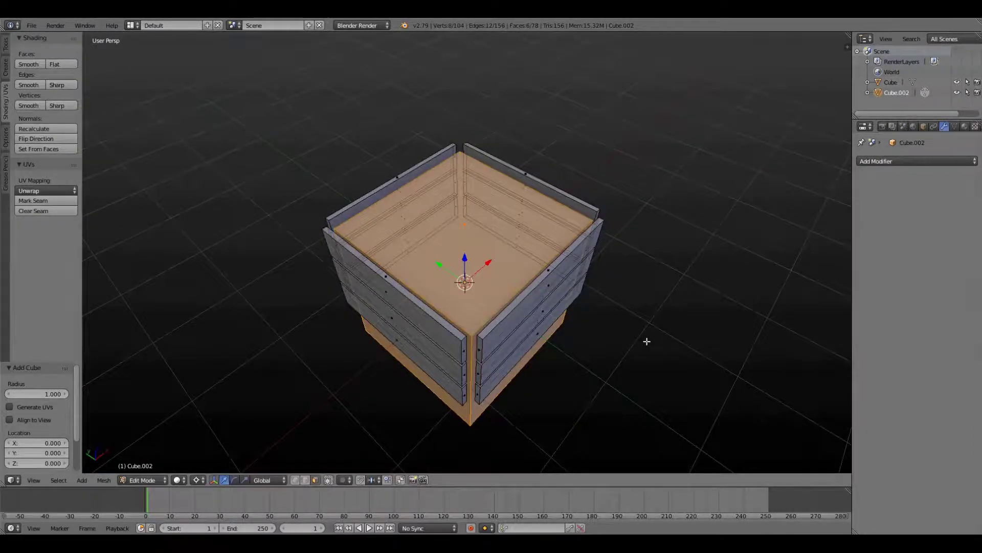
{"action": "type", "text": "s0.2"}
{"action": "key", "text": "Return"}
{"action": "key", "text": "KP_7"}
{"action": "key", "text": "g"}
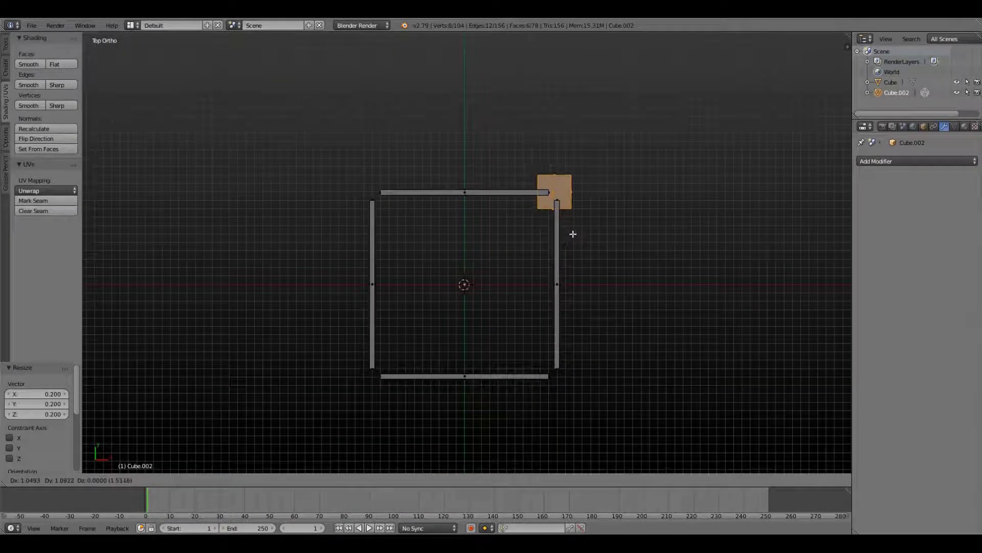
{"action": "left_click", "coordinate": [574, 234]}
- Scale the corner cube by 0.5 and recentre it on the gap between the two walls
{"action": "type", "text": "s0.5"}
{"action": "key", "text": "Return"}
{"action": "key", "text": "g"}
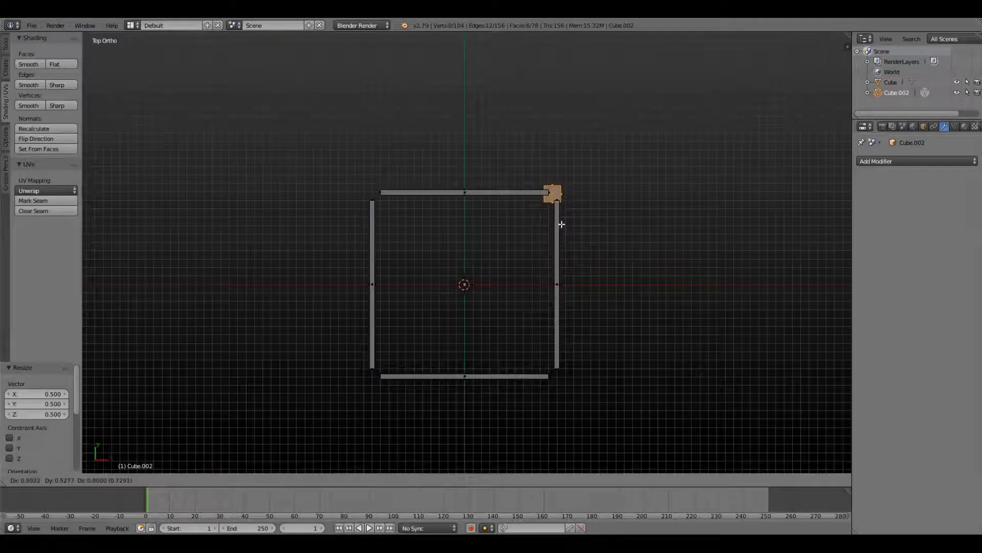
{"action": "left_click", "coordinate": [565, 223]}
- Switch the pivot point to the selection and move the corner cube along Z to align with the walls' lower edge
{"action": "left_click", "coordinate": [196, 480]}
{"action": "left_click", "coordinate": [230, 434]}
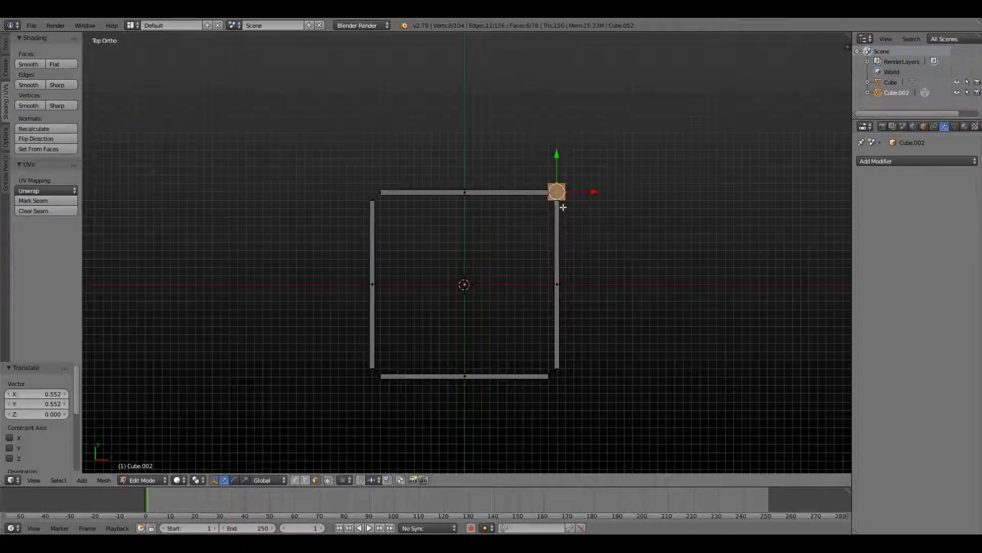
{"action": "middle_click_drag", "start_coordinate": [575, 209], "coordinate": [592, 163]}
{"action": "scroll", "coordinate": [592, 164], "scroll_direction": "up", "scroll_amount": 3}
{"action": "key", "text": "KP_3"}
{"action": "key", "text": "g"}
{"action": "key", "text": "z"}
{"action": "left_click_drag", "start_coordinate": [557, 169], "coordinate": [557, 163]}
- Raise the corner cube's top face along Z to near the walls' upper edge, forming a post
{"action": "middle_click_drag", "start_coordinate": [552, 173], "coordinate": [563, 205]}
{"action": "right_click", "coordinate": [554, 187]}
{"action": "left_click_drag", "start_coordinate": [556, 157], "coordinate": [557, 84]}
{"action": "key", "text": "KP_3"}
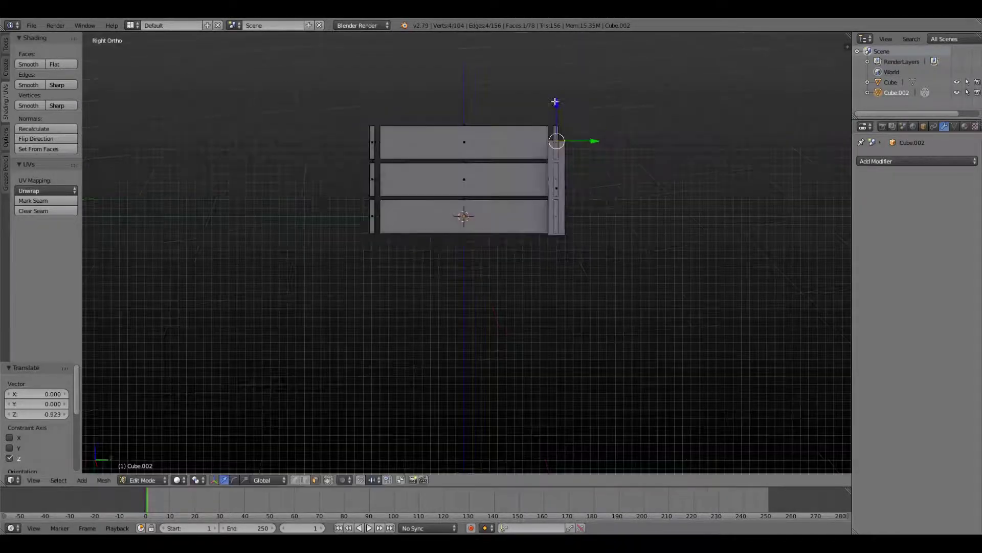
{"action": "scroll", "coordinate": [555, 102], "scroll_direction": "up", "scroll_amount": 4}
{"action": "key", "text": "g"}
{"action": "key", "text": "z"}
{"action": "left_click", "coordinate": [548, 104]}
- Extrude the post's top face upward past the walls and extrude a side face of the new segment in place
{"action": "key", "text": "e"}
{"action": "left_click", "coordinate": [548, 69]}
{"action": "middle_click_drag", "start_coordinate": [546, 133], "coordinate": [569, 251]}
{"action": "right_click", "coordinate": [553, 124]}
{"action": "key", "text": "e"}
{"action": "right_click", "coordinate": [551, 125]}
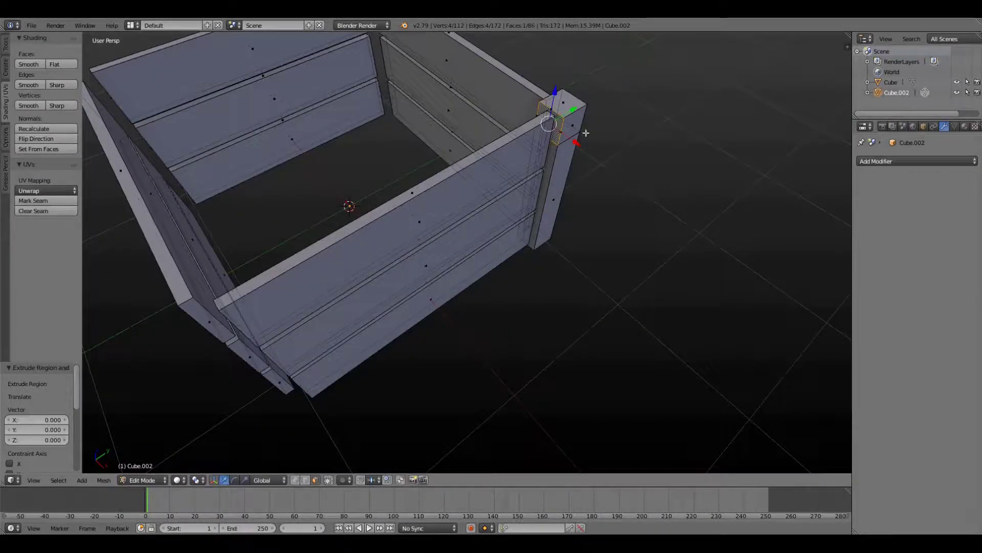
- Duplicate the whole corner post around the 3D cursor with 90° rotations about Z to fill the crate's remaining corners
{"action": "key", "text": "ctrl+l"}
{"action": "key", "text": "period"}
{"action": "key", "text": "shift+d"}
{"action": "right_click", "coordinate": [642, 234]}
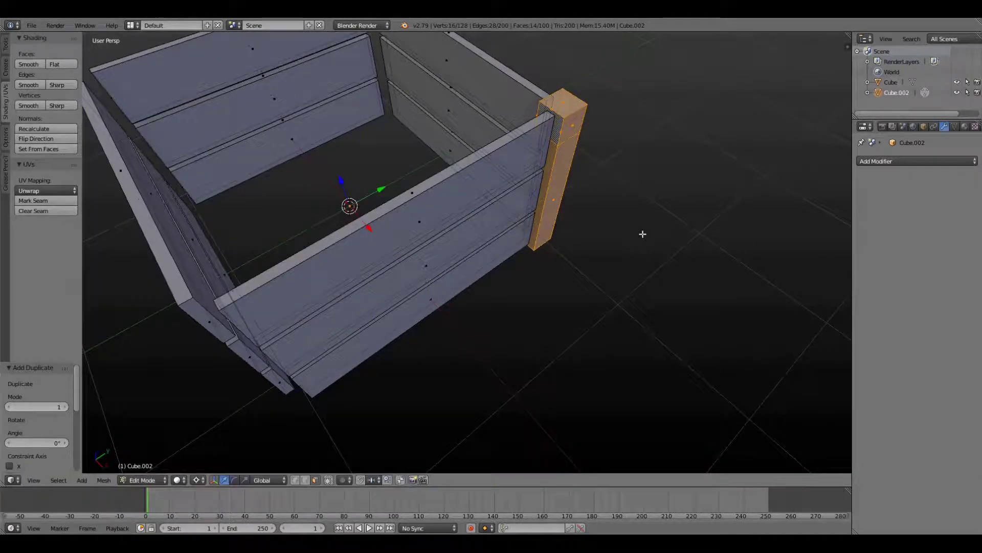
{"action": "type", "text": "r90"}
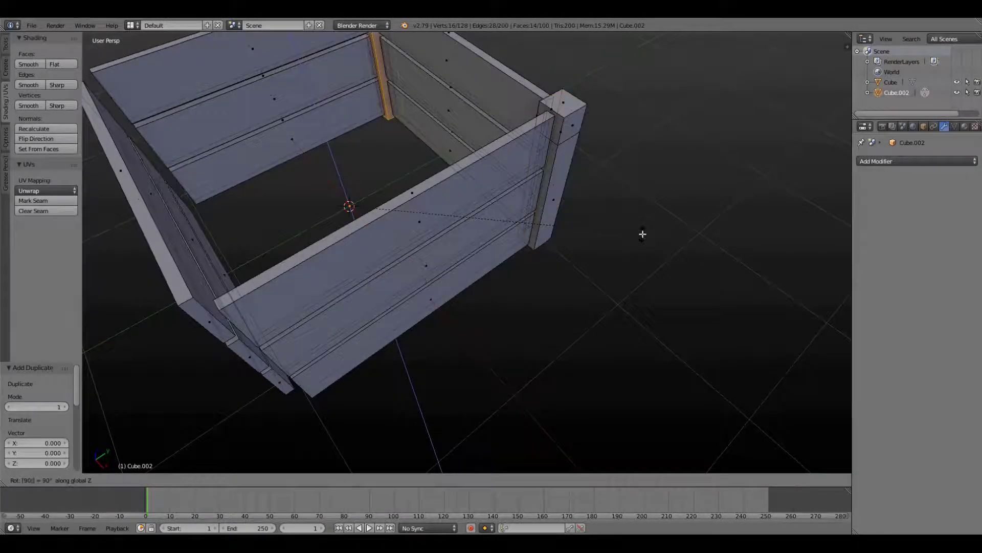
{"action": "key", "text": "Return"}
{"action": "type", "text": "l90"}
{"action": "key", "text": "Return"}
{"action": "key", "text": "Tab"}
- Add a plane and scale it in the top view to fit the crate's inner footprint as a floor
{"action": "middle_click_drag", "start_coordinate": [425, 220], "coordinate": [321, 151]}
{"action": "key", "text": "shift+a"}
{"action": "mouse_move", "coordinate": [364, 164]}
{"action": "middle_mouse_down"}
{"action": "mouse_move", "coordinate": [351, 208]}
{"action": "mouse_move", "coordinate": [387, 268]}
{"action": "mouse_move", "coordinate": [495, 197]}
{"action": "mouse_move", "coordinate": [403, 152]}
{"action": "mouse_move", "coordinate": [428, 149]}
{"action": "middle_mouse_up"}
{"action": "mouse_move", "coordinate": [352, 207]}
{"action": "left_click", "coordinate": [381, 207]}
{"action": "key", "text": "s"}
{"action": "left_click", "coordinate": [395, 300]}
{"action": "key", "text": "z"}
{"action": "key", "text": "KP_1"}
{"action": "key", "text": "KP_7"}
{"action": "key", "text": "Tab"}
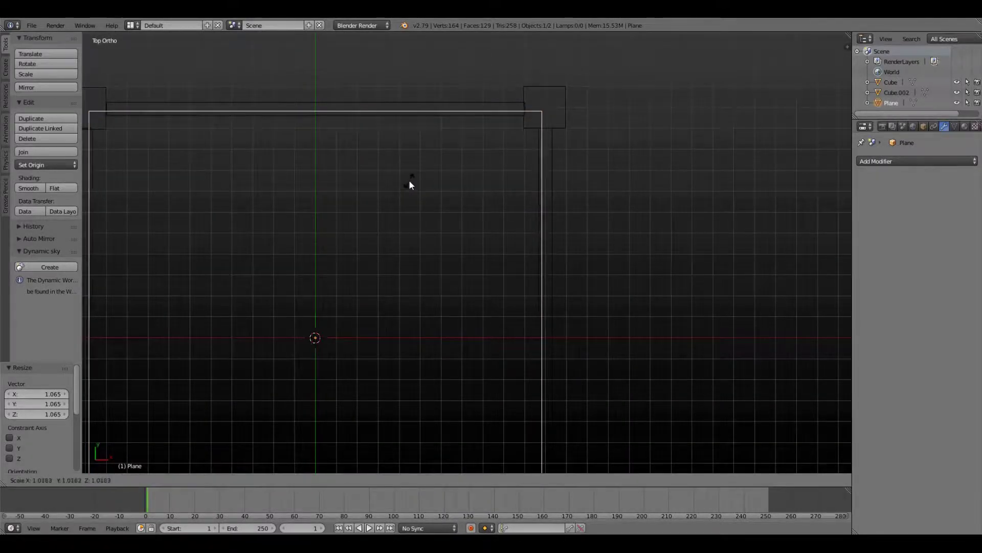
{"action": "key", "text": "z"}
- Align the floor plane with the crate's lower edge along Z in the front view
{"action": "mouse_move", "coordinate": [404, 183]}
{"action": "middle_mouse_down"}
{"action": "mouse_move", "coordinate": [397, 167]}
{"action": "mouse_move", "coordinate": [388, 184]}
{"action": "mouse_move", "coordinate": [358, 154]}
{"action": "middle_mouse_up"}
{"action": "key", "text": "a"}
{"action": "key", "text": "KP_1"}
{"action": "key", "text": "Tab"}
{"action": "key", "text": "a"}
{"action": "key", "text": "a"}
{"action": "left_click_drag", "start_coordinate": [382, 195], "coordinate": [386, 176]}
- Join the floor plane with the plank walls and corner posts into one open crate object
{"action": "middle_click_drag", "start_coordinate": [330, 186], "coordinate": [422, 269]}
{"action": "key", "text": "ctrl+j"}
{"action": "key", "text": "Tab"}
{"action": "key", "text": "a"}
{"action": "key", "text": "Tab"}
- Move the open crate about -2.313 along X and transfer the closed crate to the first layer with it
{"action": "middle_click_drag", "start_coordinate": [455, 221], "coordinate": [393, 185]}
{"action": "left_click_drag", "start_coordinate": [429, 235], "coordinate": [256, 243]}
{"action": "left_click", "coordinate": [317, 475]}
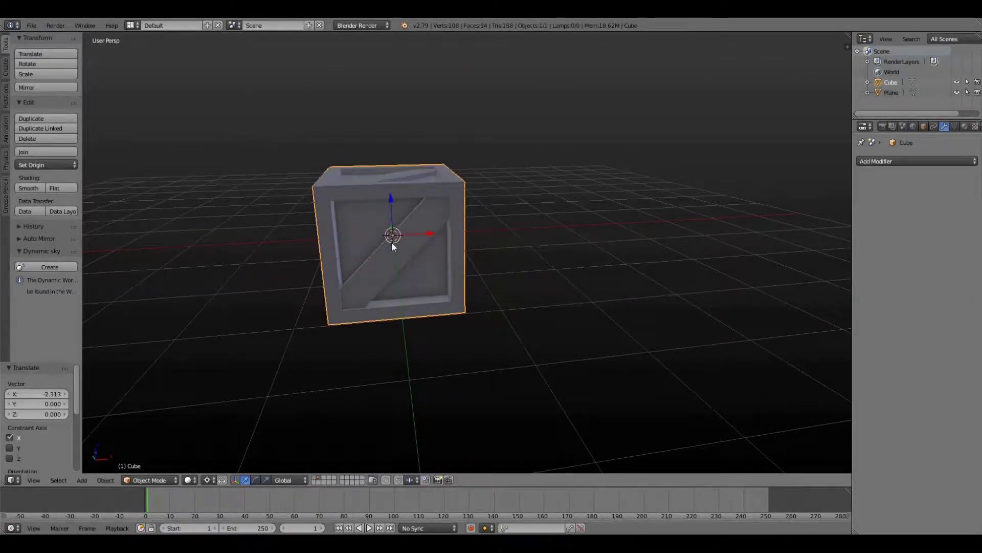
{"action": "key", "text": "m"}
{"action": "left_click", "coordinate": [473, 262]}
{"action": "key", "text": "1"}
- Raise the closed crate along Z to the open crate's base level and move it along positive X beside the open crate
{"action": "key", "text": "KP_1"}
{"action": "left_click_drag", "start_coordinate": [385, 198], "coordinate": [391, 128]}
{"action": "left_click_drag", "start_coordinate": [412, 232], "coordinate": [513, 232]}
- Add a plane and scale it up into a large ground surface beneath both crates, leaving everything deselected
{"action": "middle_click_drag", "start_coordinate": [376, 225], "coordinate": [409, 289]}
{"action": "key", "text": "shift+a"}
{"action": "left_click", "coordinate": [452, 292]}
{"action": "key", "text": "s"}
{"action": "left_click", "coordinate": [376, 242]}
{"action": "scroll", "coordinate": [376, 241], "scroll_direction": "up", "scroll_amount": 2}
{"action": "middle_click_drag", "start_coordinate": [375, 241], "coordinate": [433, 252]}
{"action": "key", "text": "a"}
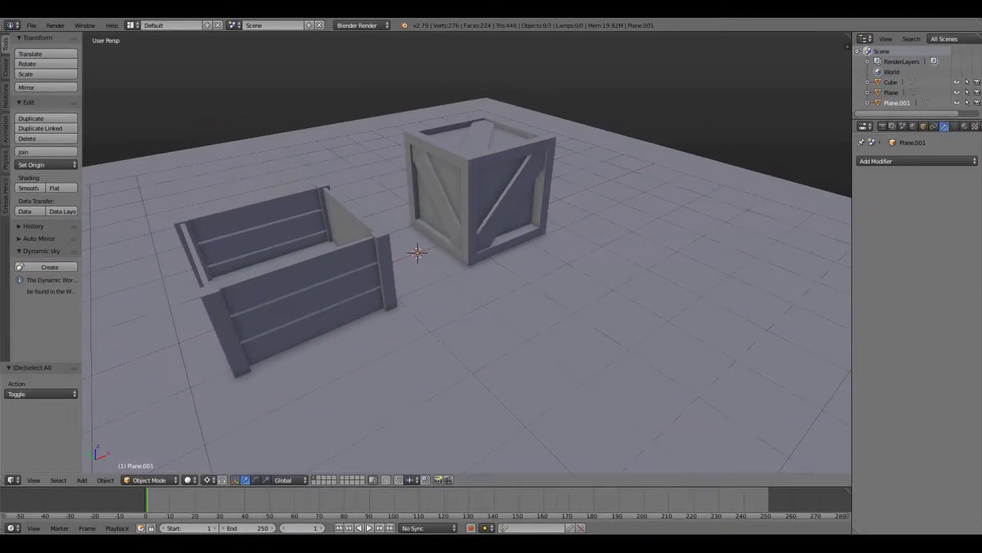